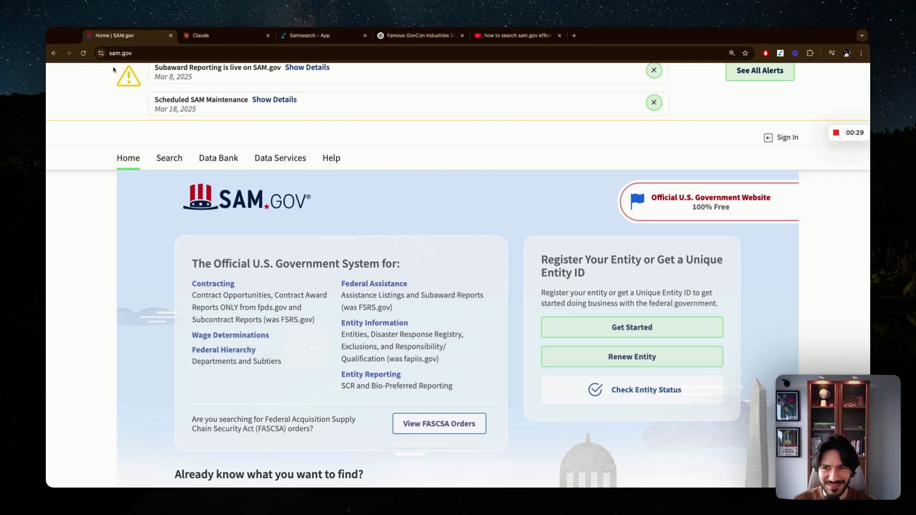
Open the SAM.gov search page and restrict the search to the Contracting domain
scroll(143, 96, "up", 1)
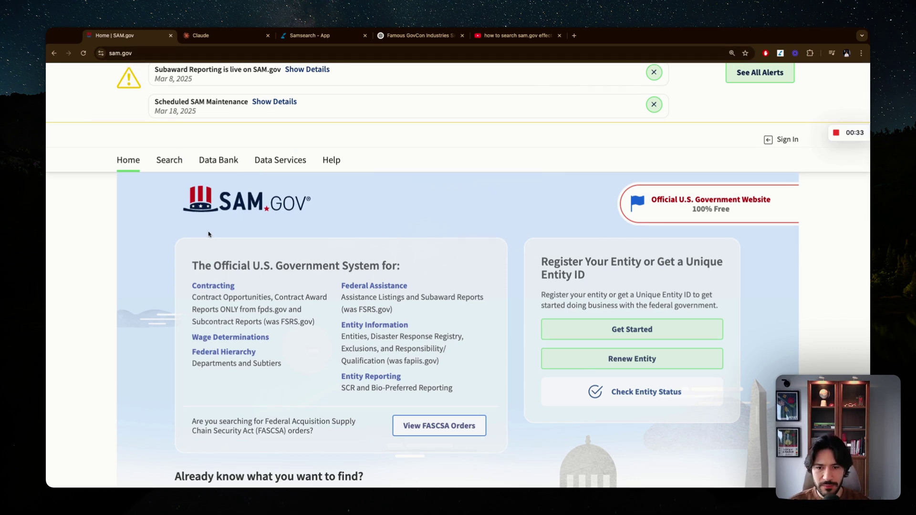
scroll(208, 234, "down", 2)
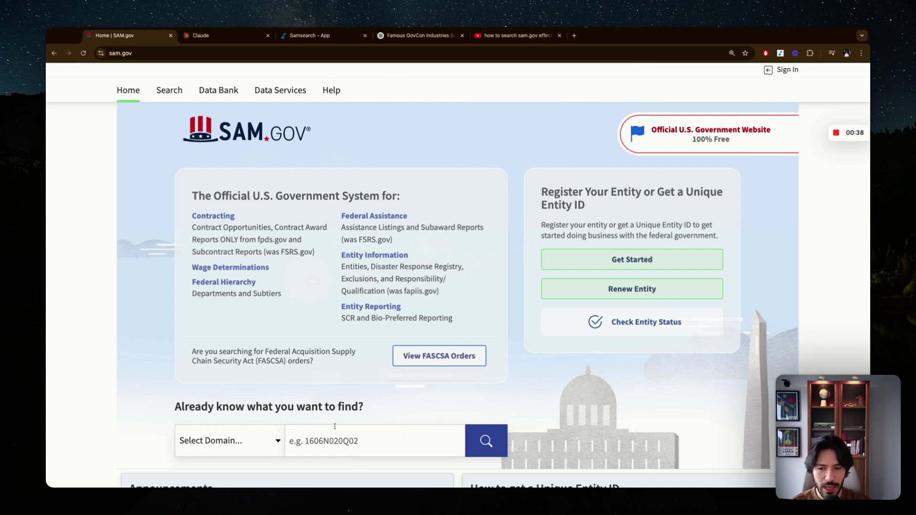
scroll(335, 426, "down", 1)
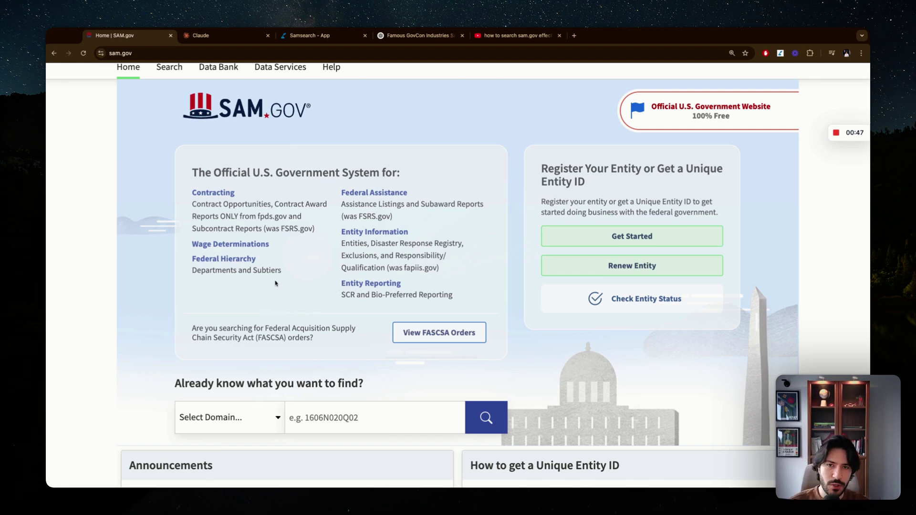
scroll(274, 283, "up", 1)
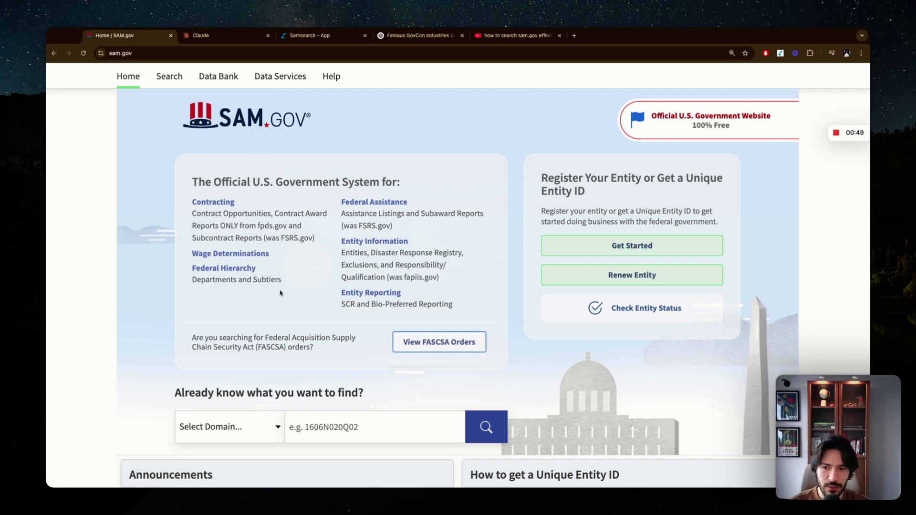
scroll(276, 299, "up", 2)
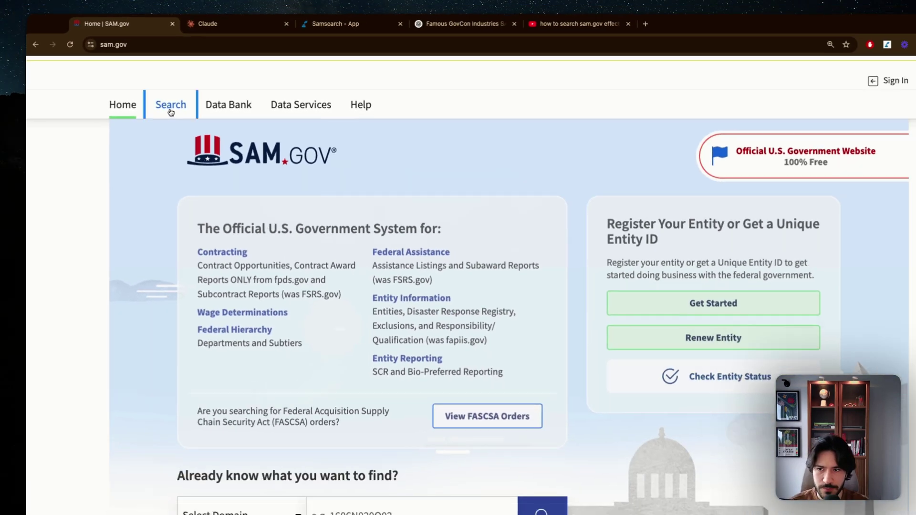
left_click(170, 112)
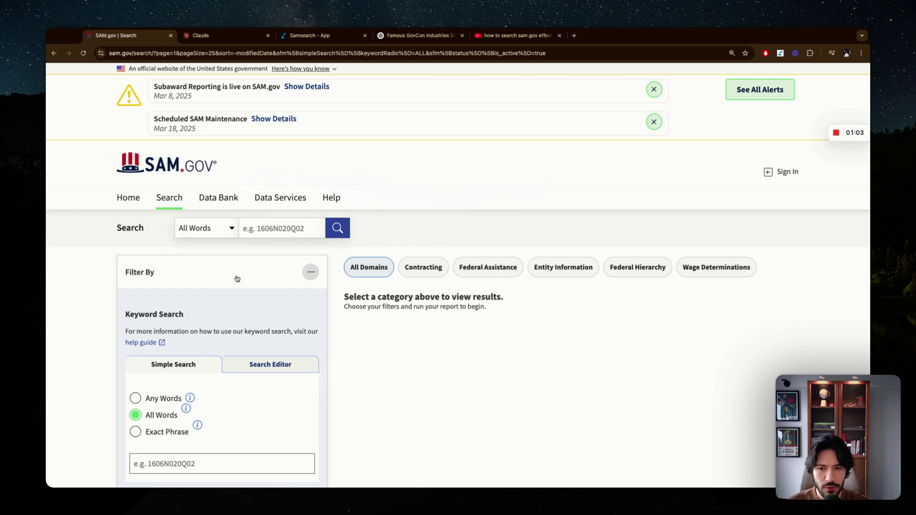
scroll(318, 283, "down", 2)
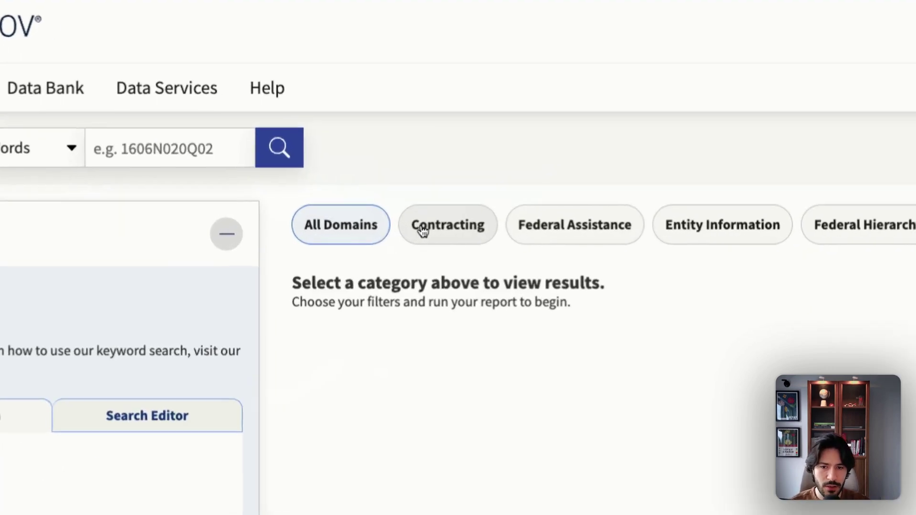
left_click(409, 230)
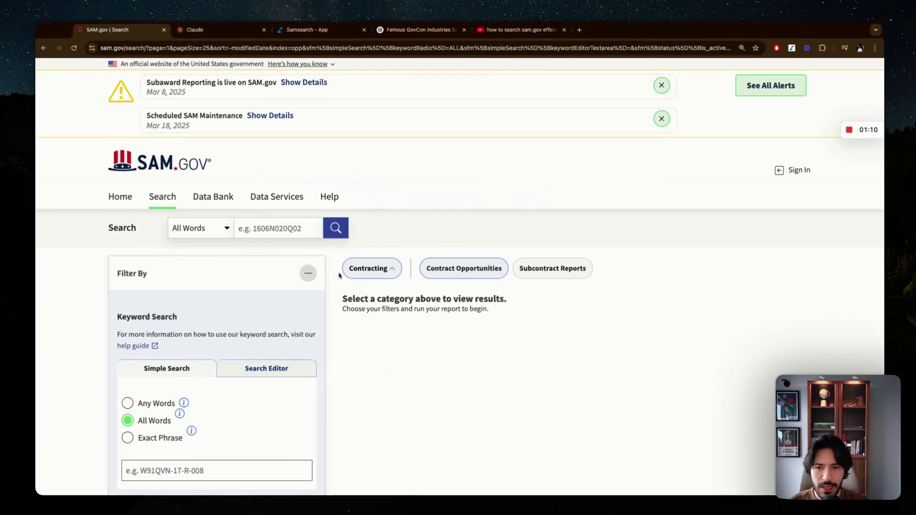
Search contract opportunities for the keyword "hvac" using the simple search with All Words matching
scroll(292, 286, "down", 3)
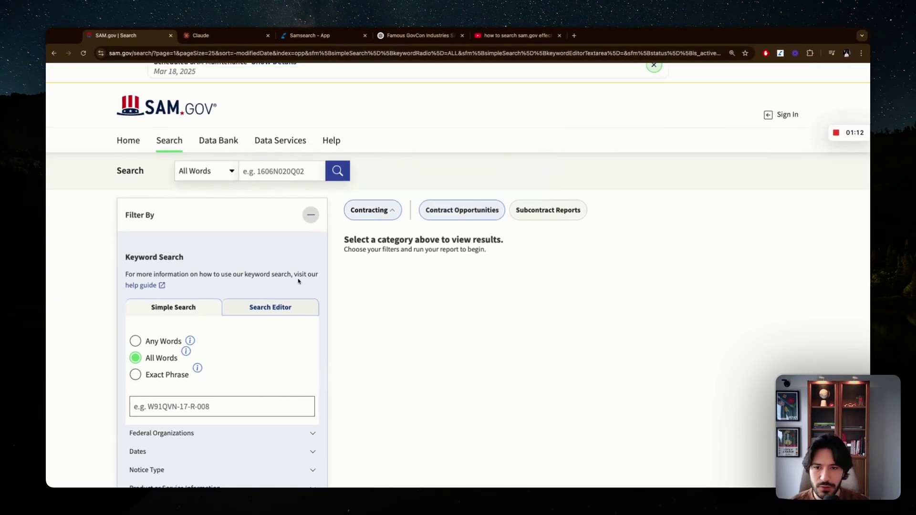
scroll(300, 278, "down", 3)
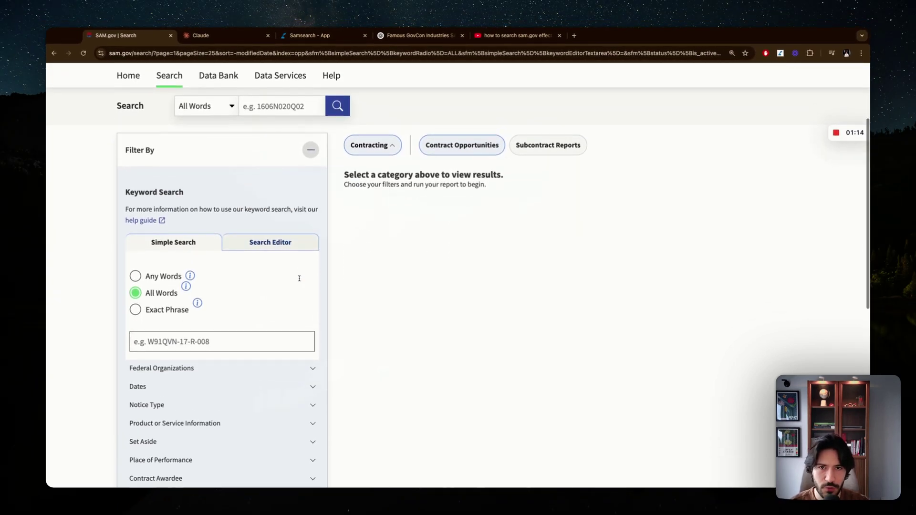
scroll(221, 307, "down", 3)
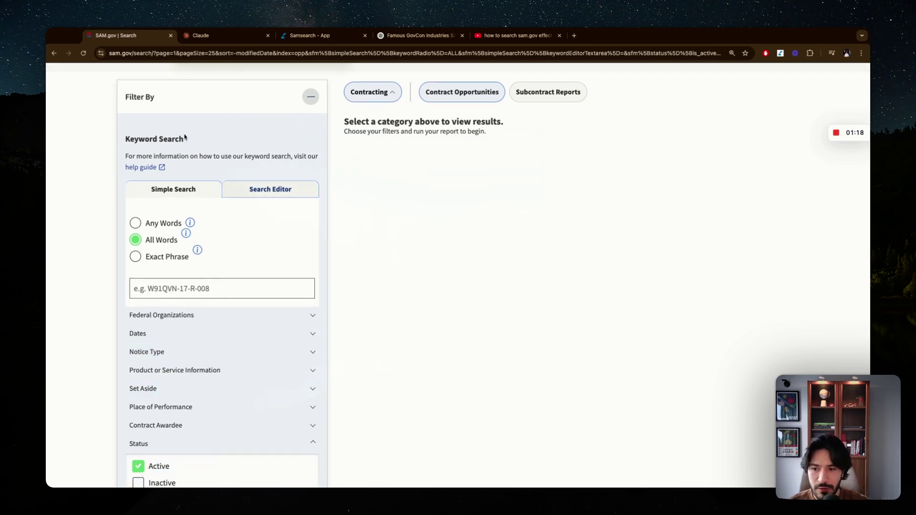
scroll(181, 339, "down", 2)
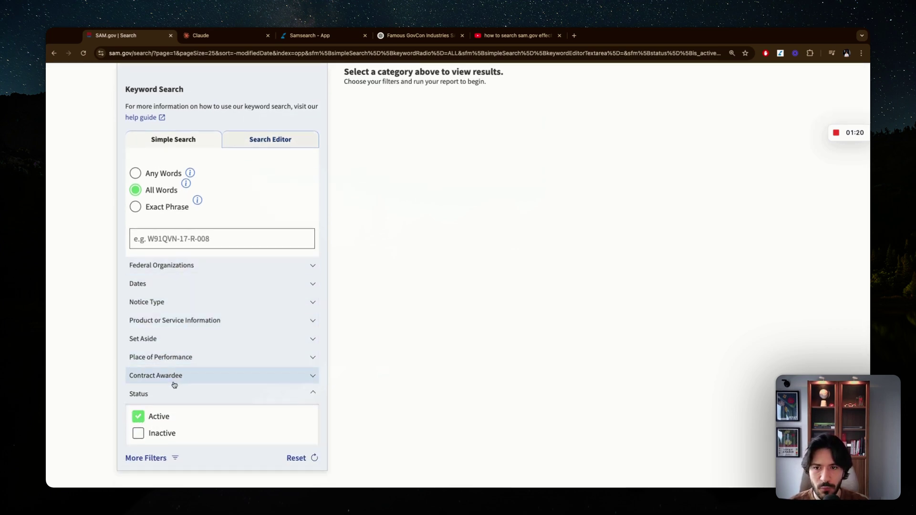
scroll(444, 184, "up", 4)
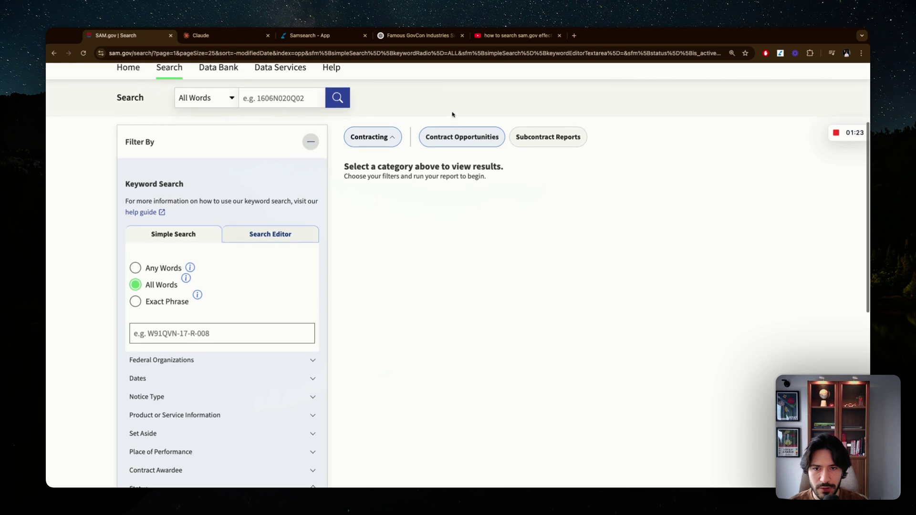
scroll(356, 265, "down", 3)
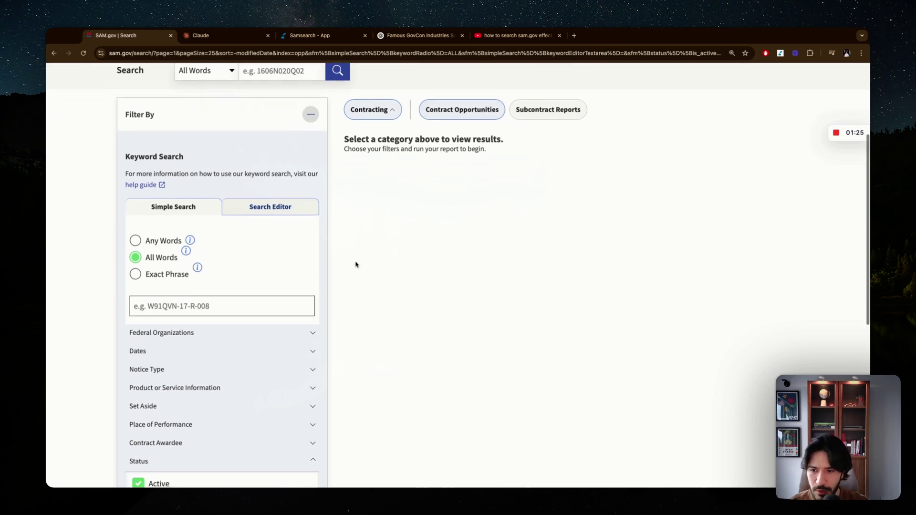
scroll(268, 263, "up", 1)
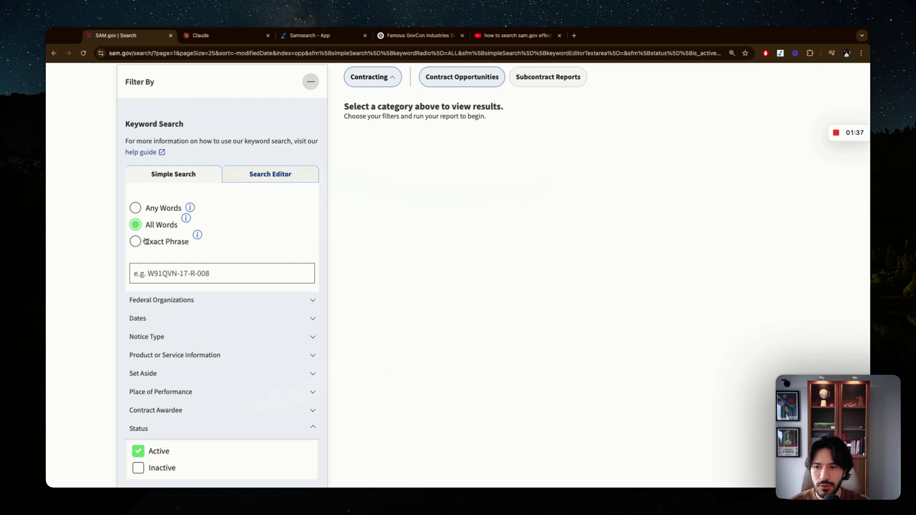
left_click(176, 273)
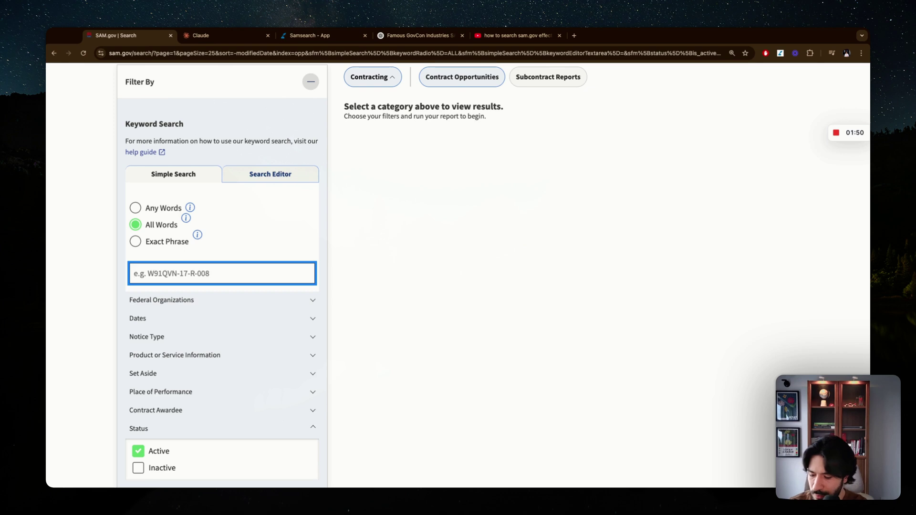
type("hvac")
key("Return")
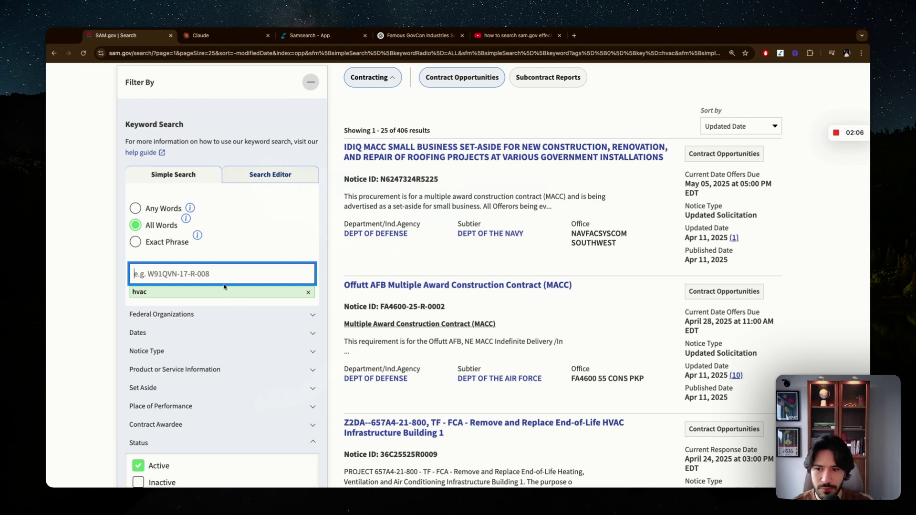
Look up "defe" in the Federal Organizations filter, then close the filter without choosing an agency
scroll(215, 282, "up", 1)
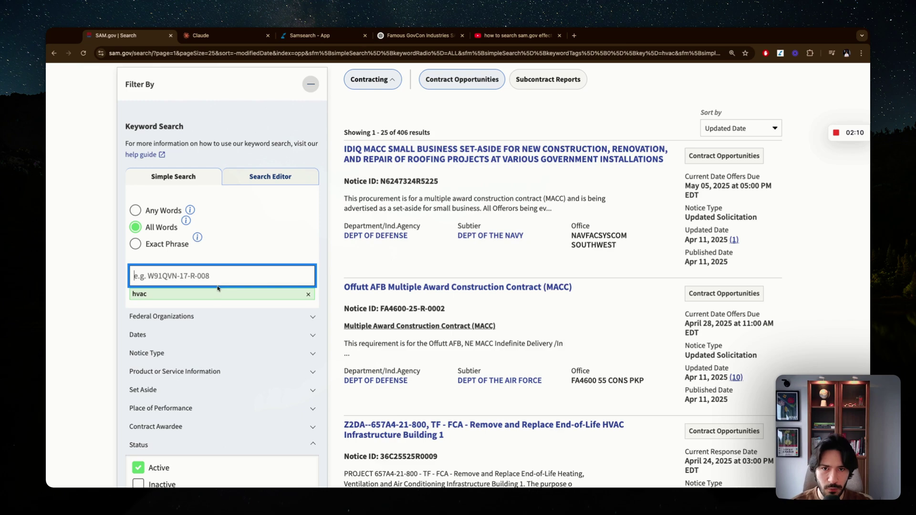
scroll(216, 289, "down", 1)
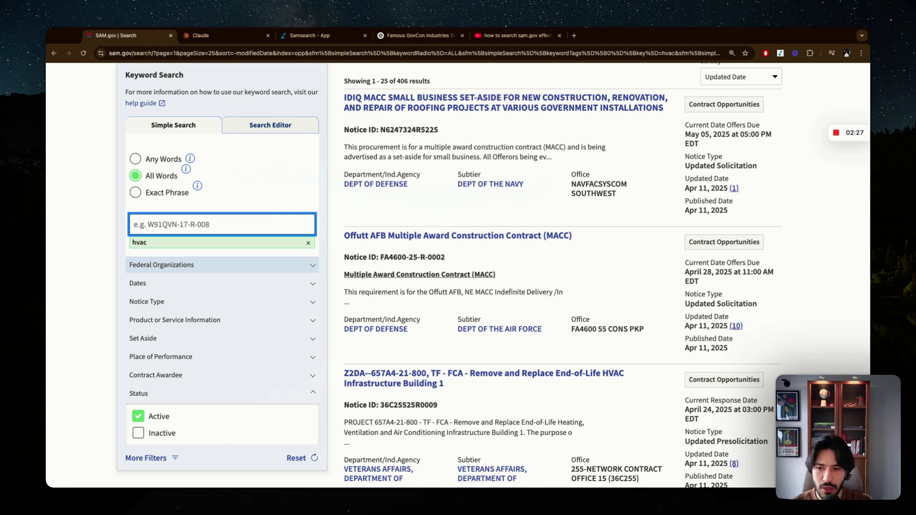
left_click(182, 268)
left_click(262, 310)
type("defe")
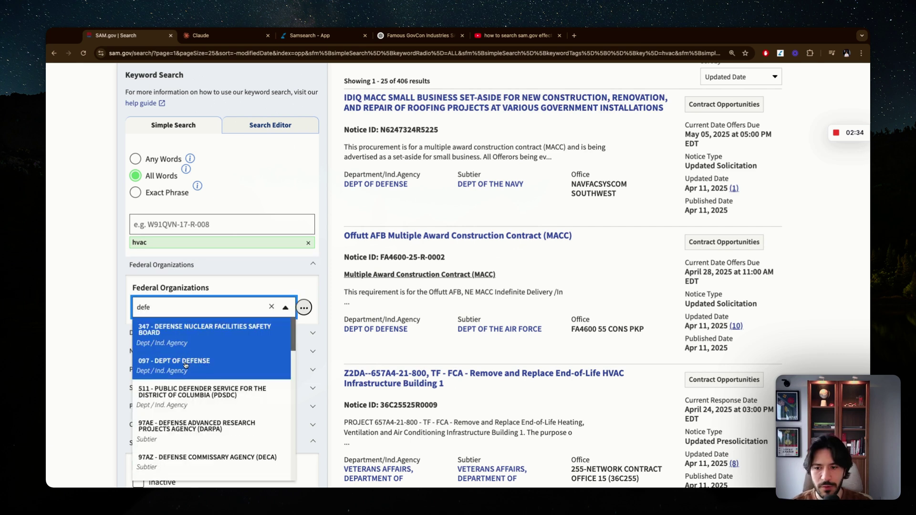
left_click(99, 304)
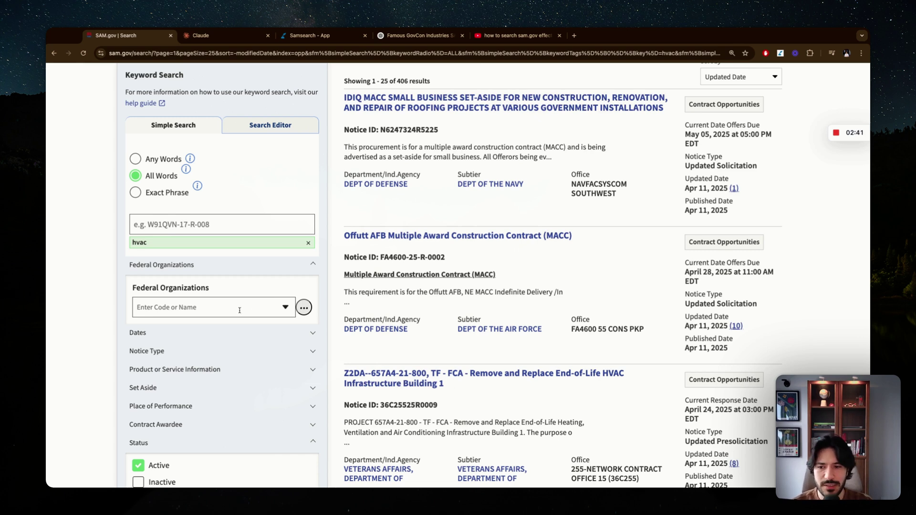
left_click(308, 266)
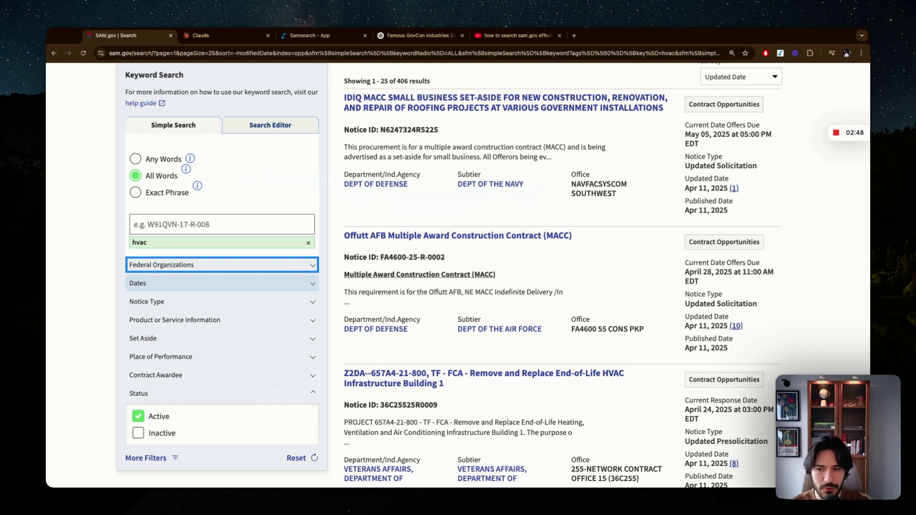
Set the Response/Date Offers Due filter to Next month
left_click(308, 284)
scroll(137, 245, "down", 2)
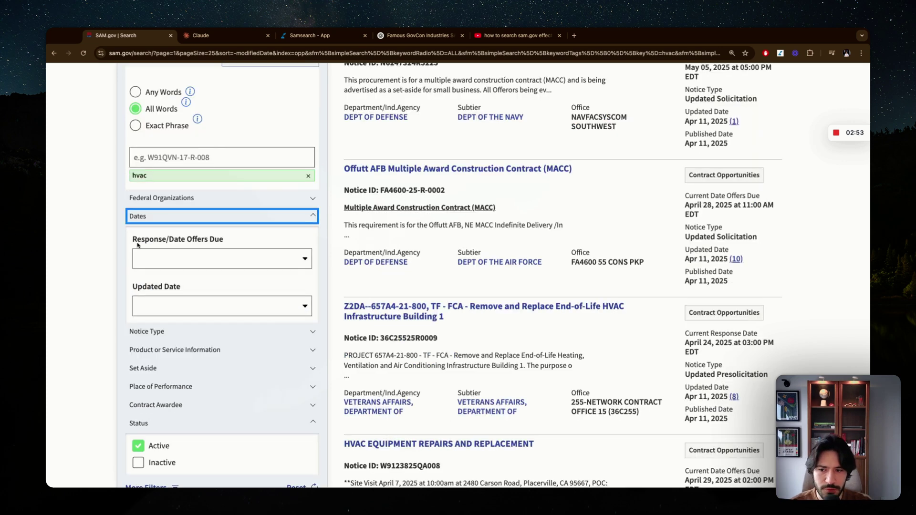
scroll(224, 247, "down", 1)
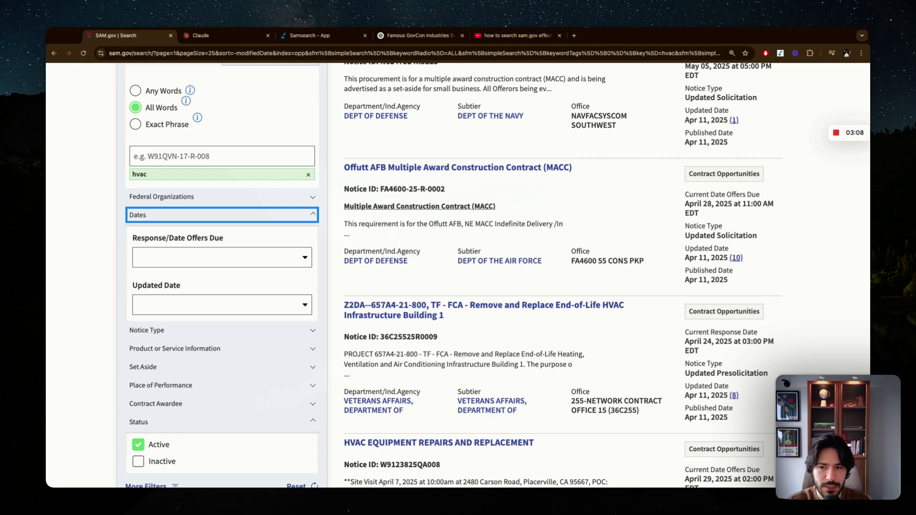
scroll(145, 277, "down", 1)
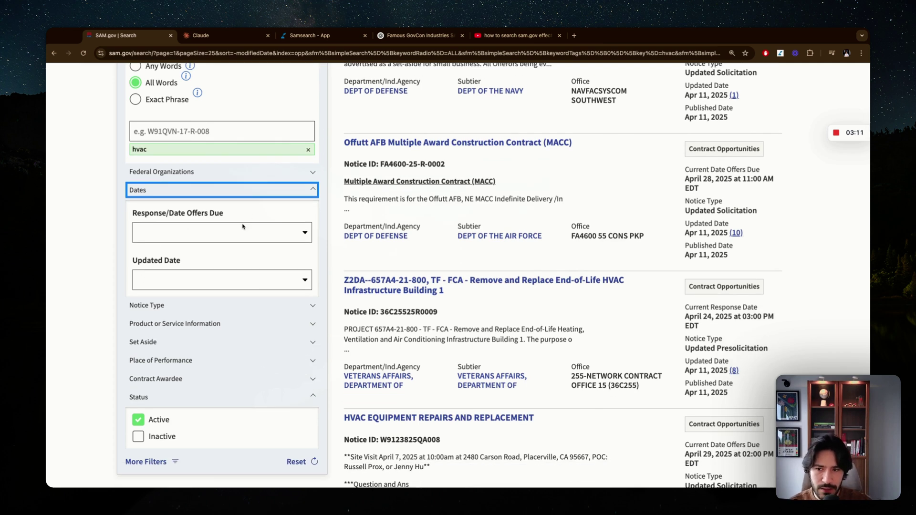
left_click(305, 236)
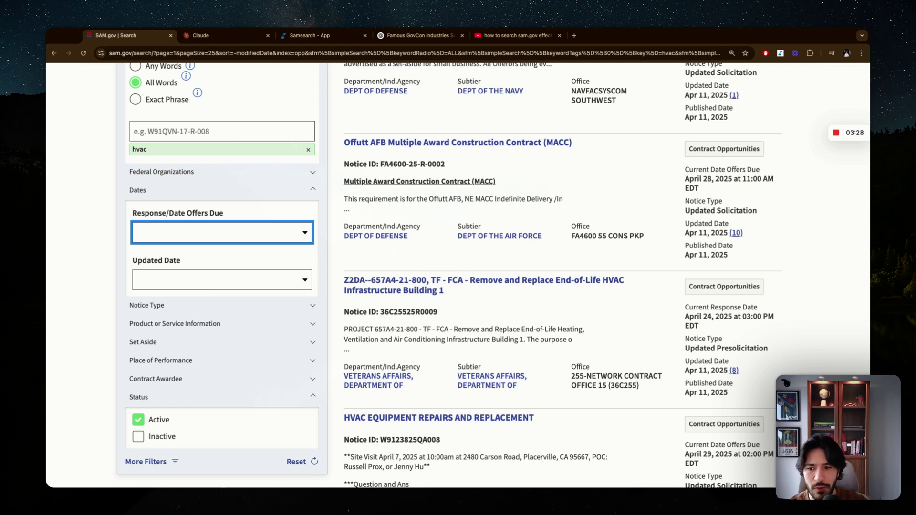
left_click(190, 282)
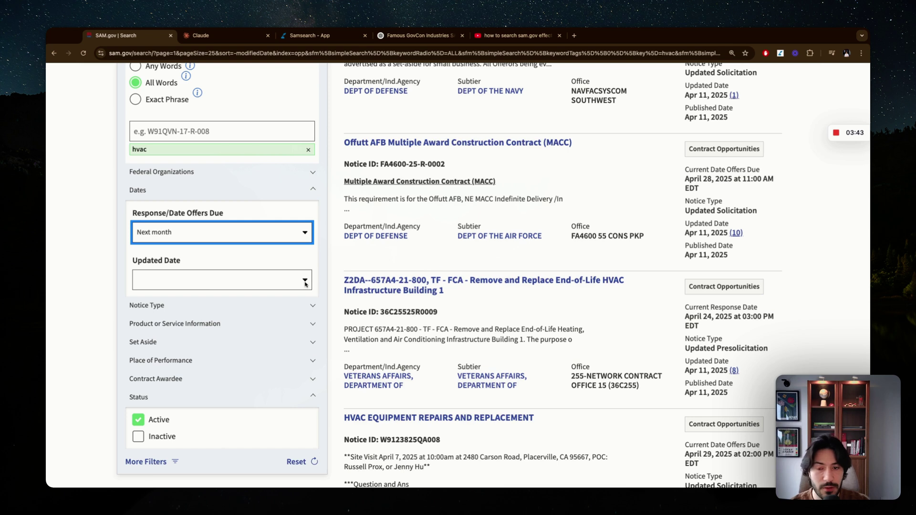
Set the Updated Date filter to Past 3 days
left_click(305, 280)
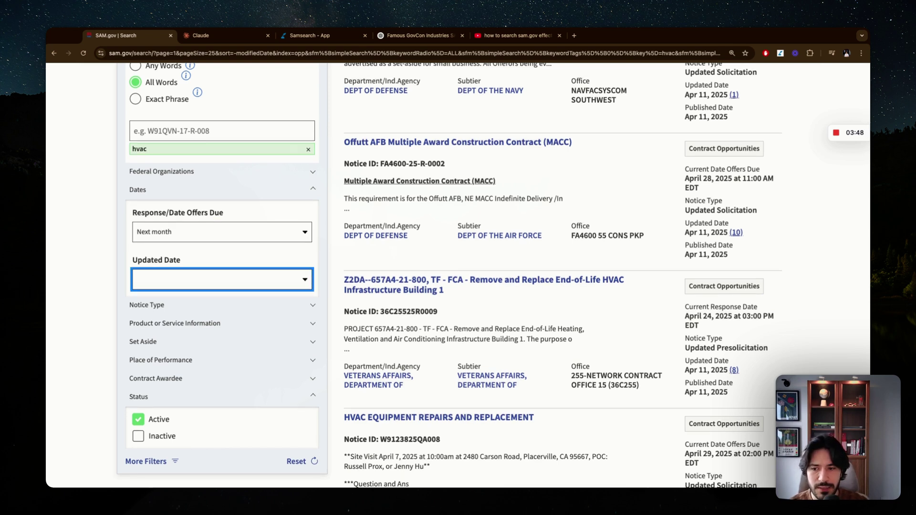
key("Down")
key("Down")
Filter the opportunities by notice type, choosing Sources Sought, Presolicitation, Solicitation and Combined Synopsis/Solicitation
scroll(300, 272, "up", 1)
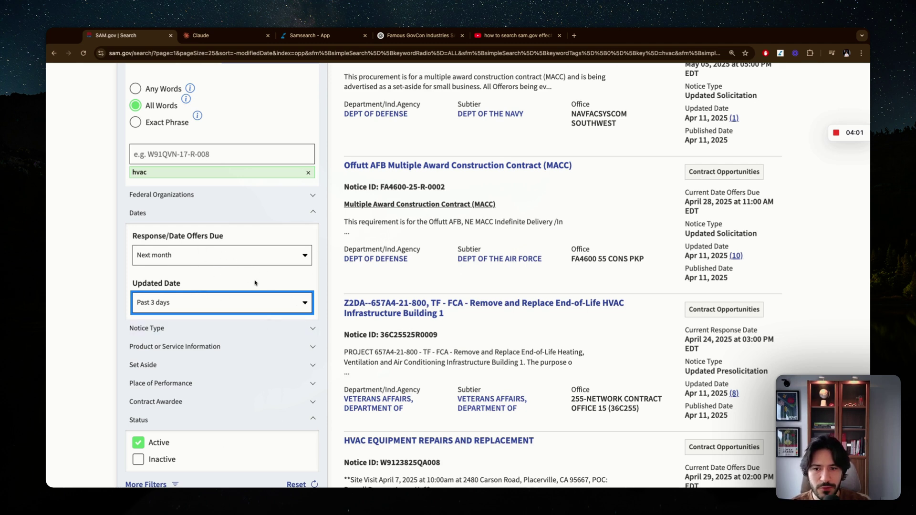
scroll(243, 289, "down", 2)
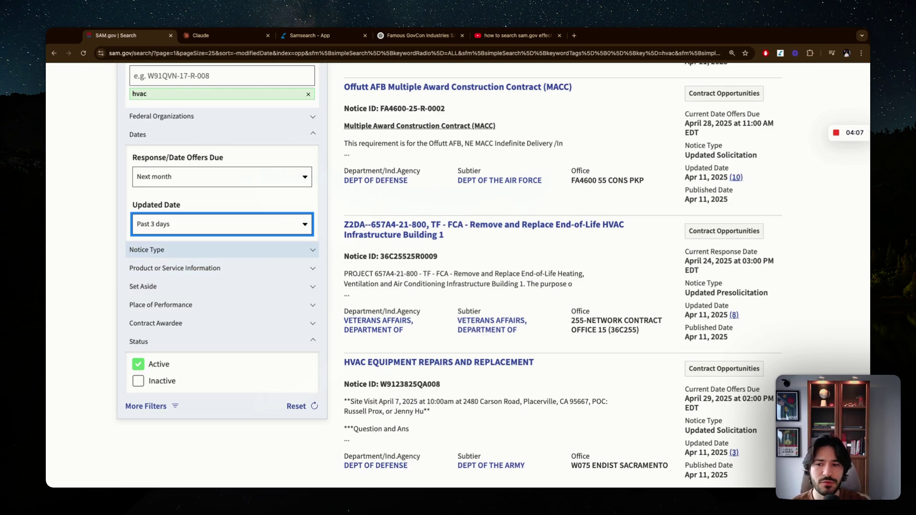
left_click(244, 250)
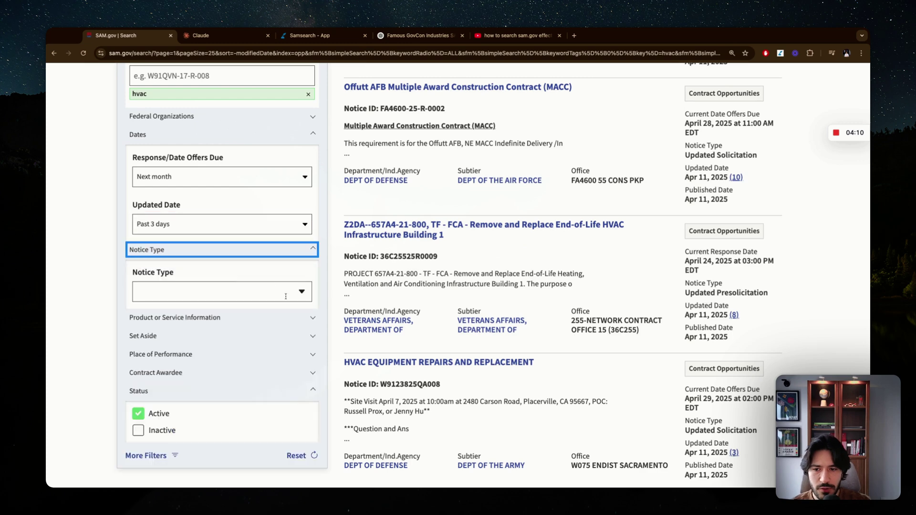
left_click(303, 295)
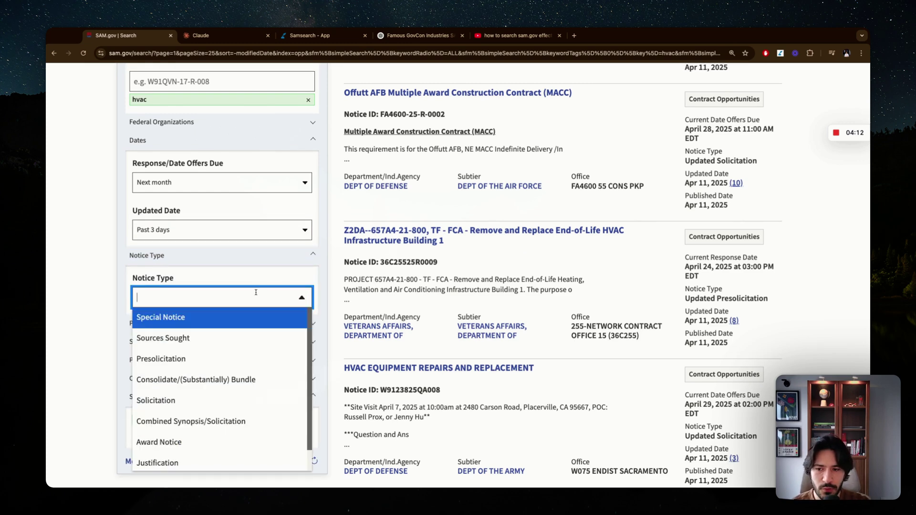
scroll(282, 268, "down", 1)
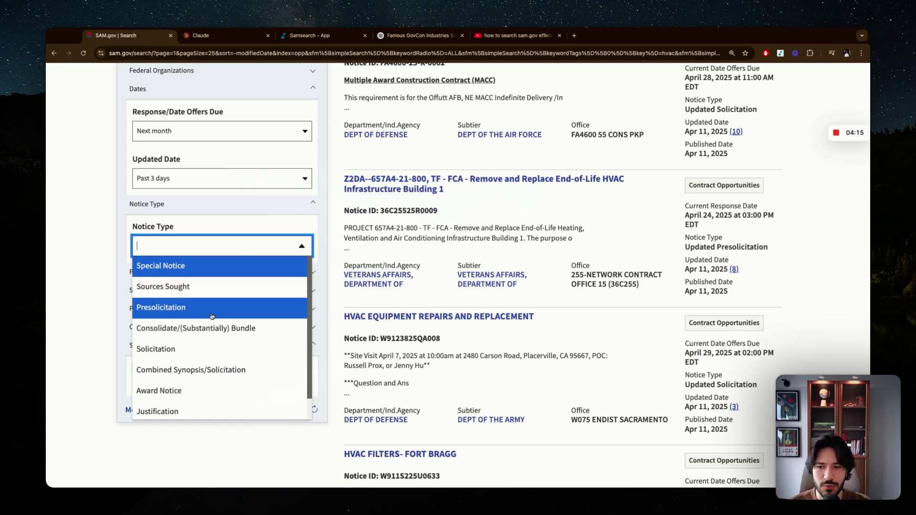
scroll(214, 320, "up", 1)
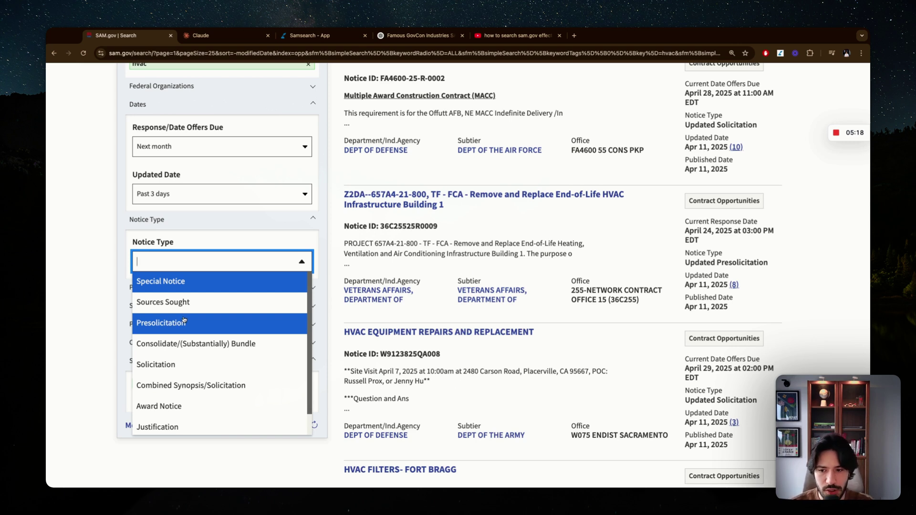
scroll(184, 319, "down", 1)
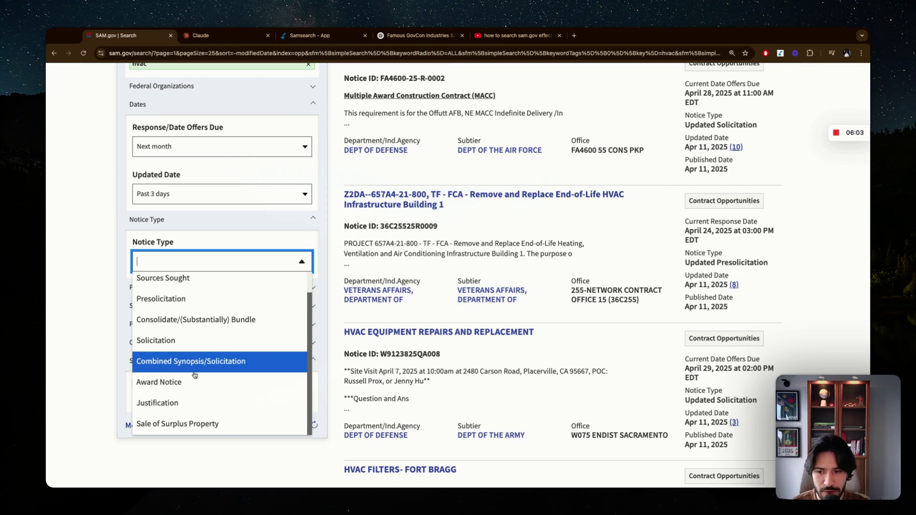
scroll(191, 381, "up", 1)
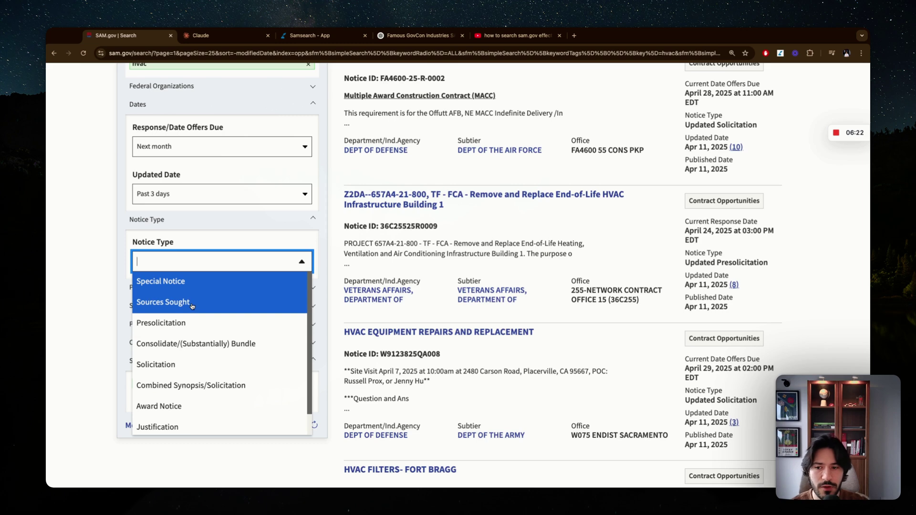
left_click(163, 304)
left_click(164, 323)
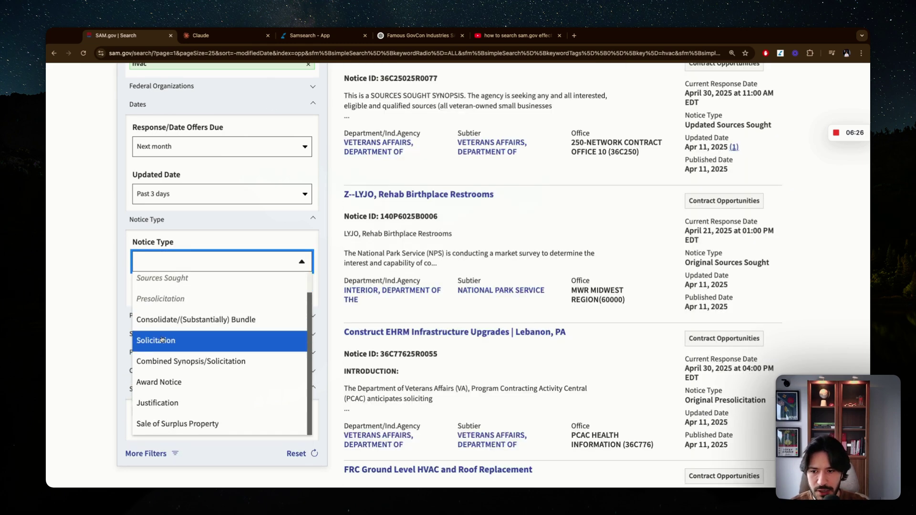
left_click(165, 337)
left_click(187, 378)
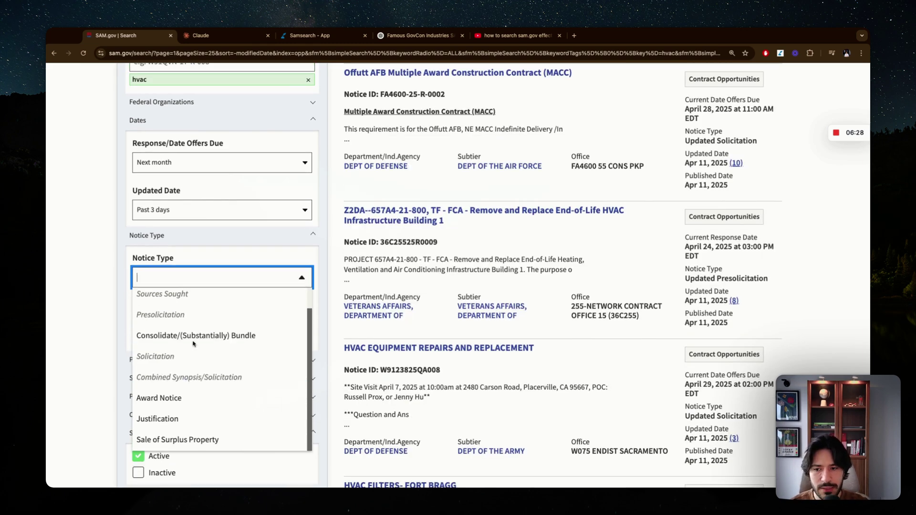
left_click(302, 279)
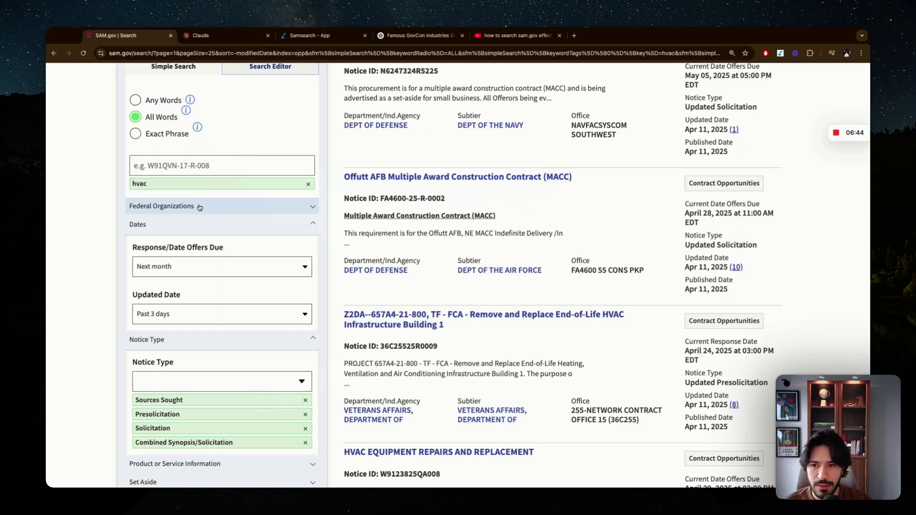
Expand the Product or Service Information filters and open the NAICS Code list
scroll(281, 197, "down", 2)
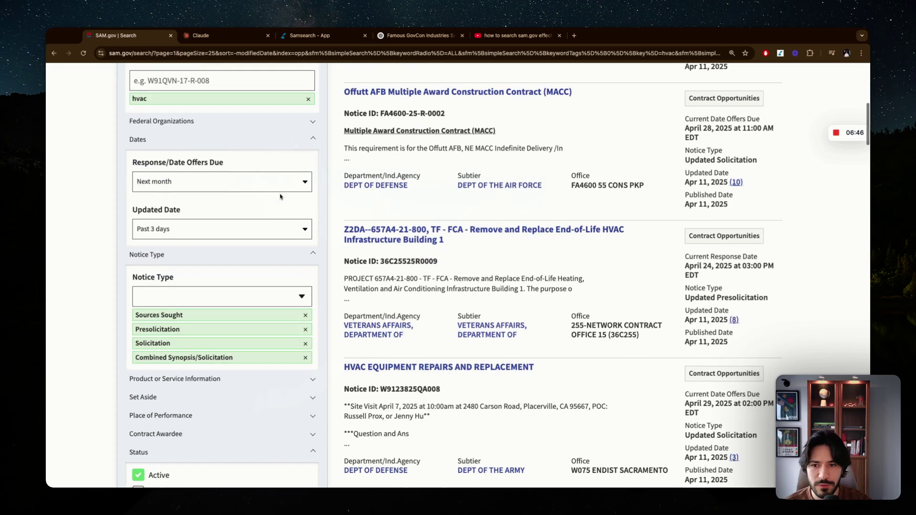
scroll(280, 197, "down", 2)
left_click(234, 293)
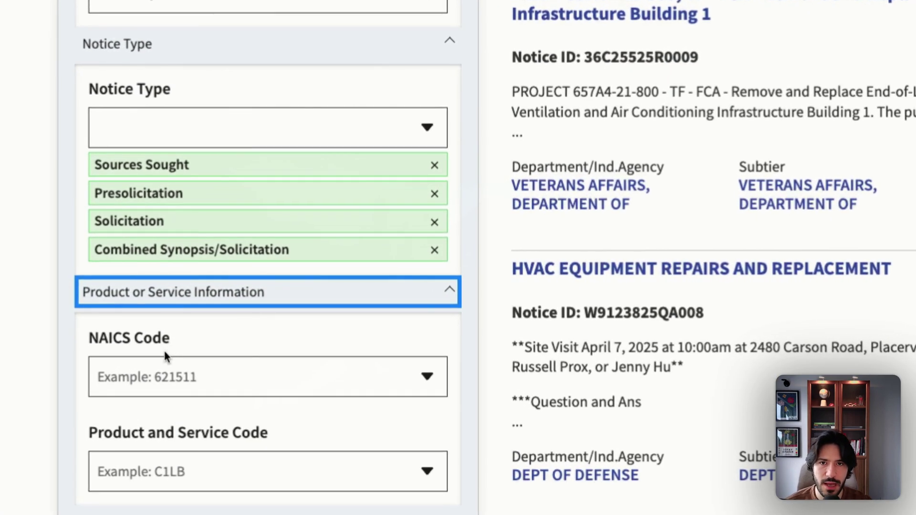
scroll(165, 355, "up", 1)
scroll(163, 365, "down", 2)
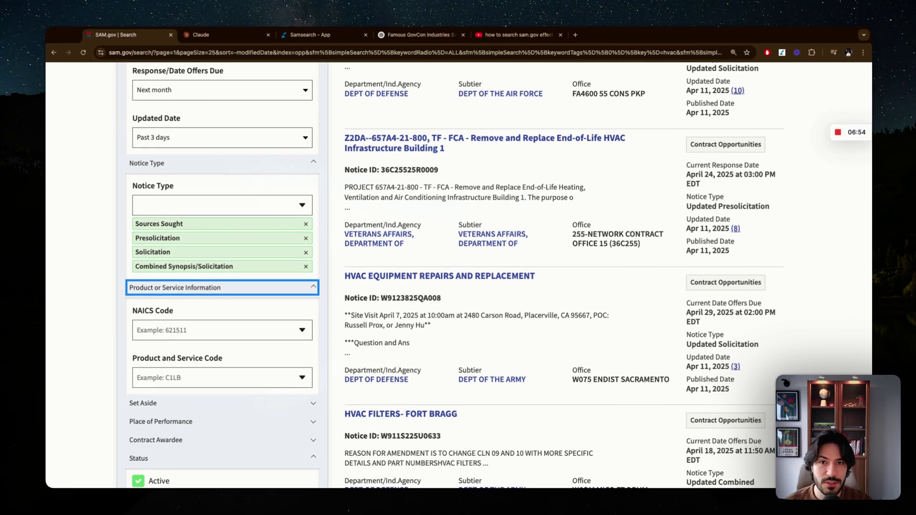
scroll(459, 277, "up", 1)
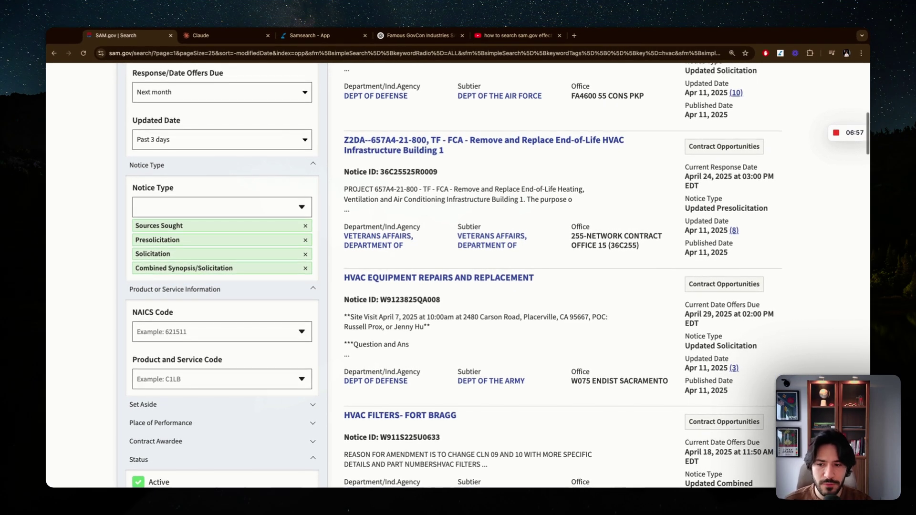
left_click(295, 334)
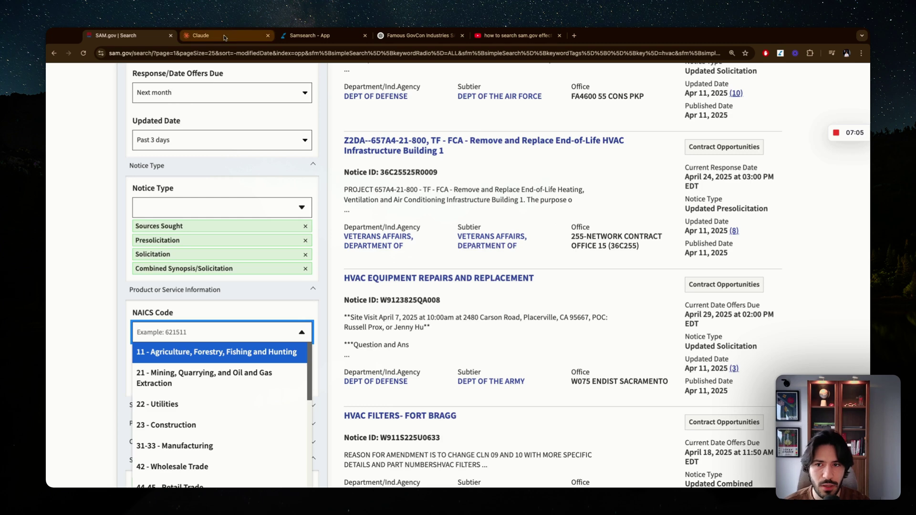
Switch to Claude, enter the Groundbreaking Construction company description and ask it to "generate top 5 relevant naics codes for my business"
left_click(225, 37)
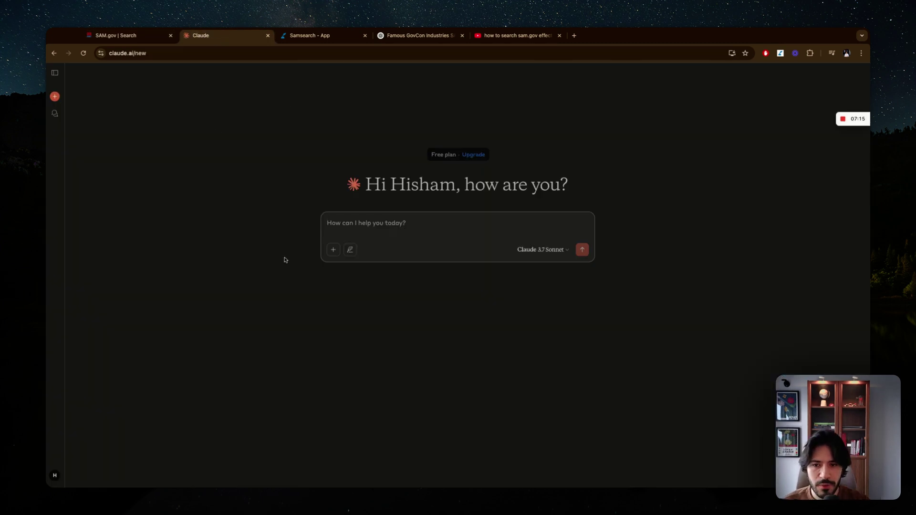
type("Groundbreaking Construction, located in Lyons, Oregon, is a full-service general contracting firm specializing in heavy equipment operations, land management, and site development. Founded by a local, family, and veteran-led team, the company is committed to providing high-quality construction services that enhance property value for residential, commercial, state, and federal clients. Their extensive experience, bolstered by over 30 years in the industry, equips them to handle a diverse range of projects, ensuring 100% client satisfaction. Groundbreaking Construction is particularly noted for its integrity and precision, employing cutting-edge technology and skilled professionals to execute each project efficiently and effectively. As a certified Service-Disabled Veteran-Owned Small Business (SDVOSB) and Emerging Small Business (ESB), they uphold strong ethical standards and a community-centered approach, making them a trustworthy partner for all construction needs.")
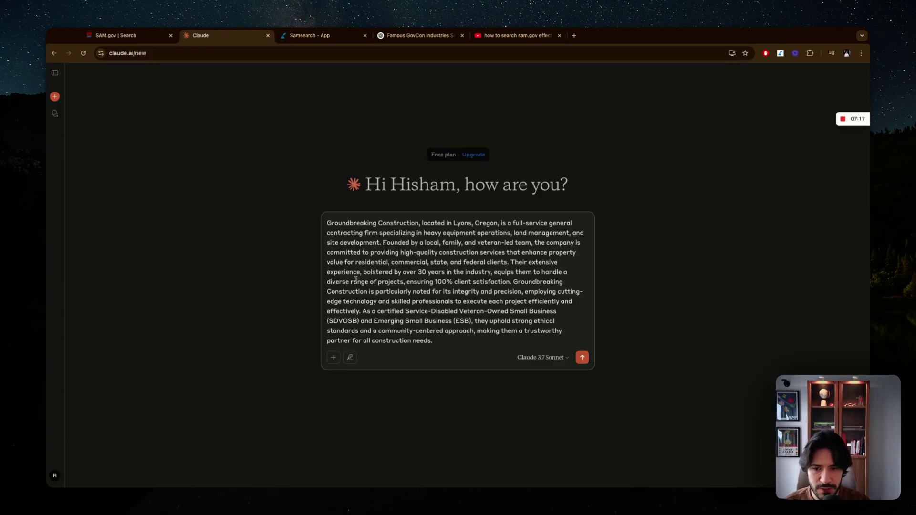
key("shift+Return")
key("shift+Return")
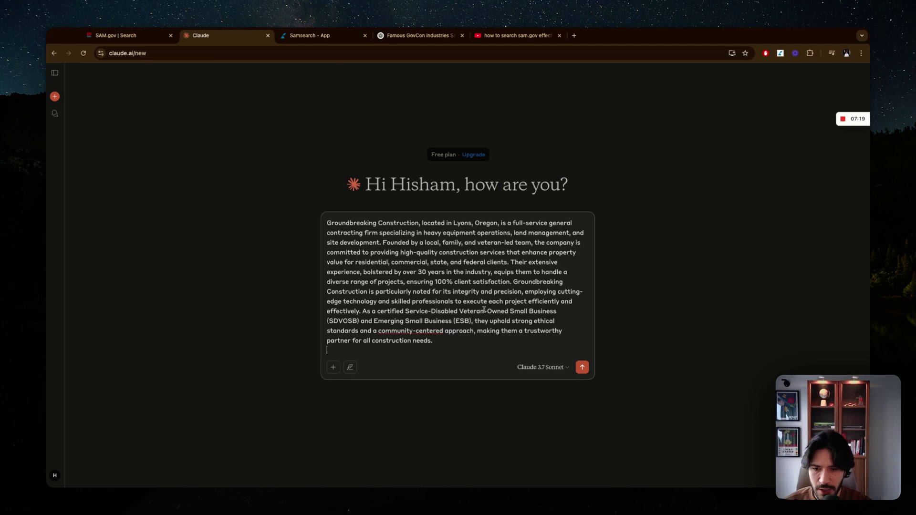
type("generat")
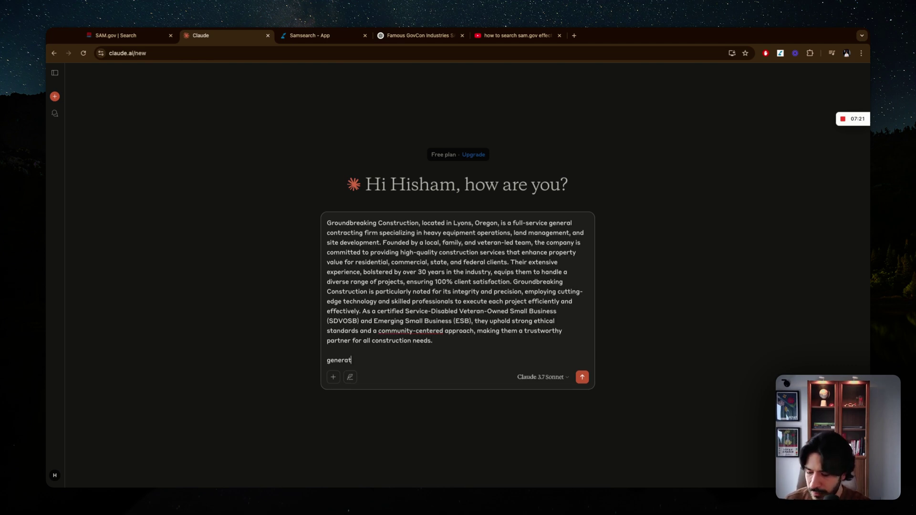
type("e top 5 ")
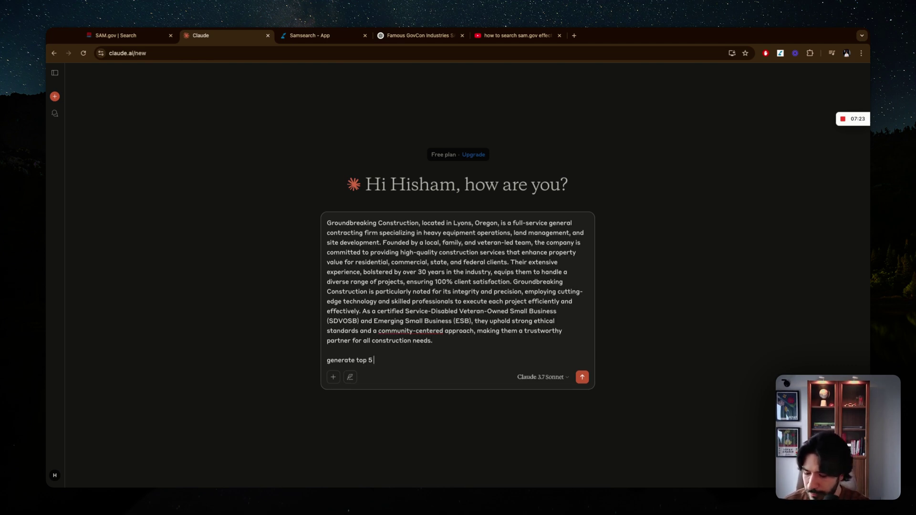
type("relevant naics codes")
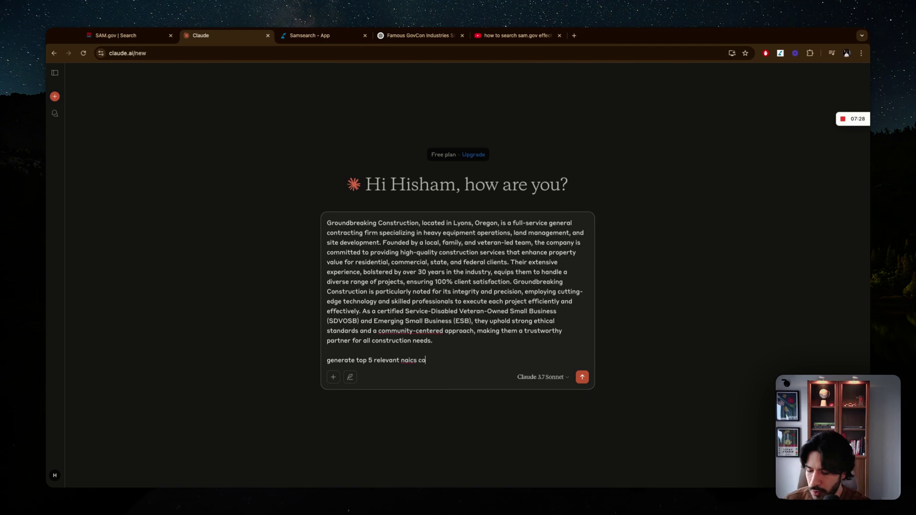
type(" for")
type("my business")
key("Return")
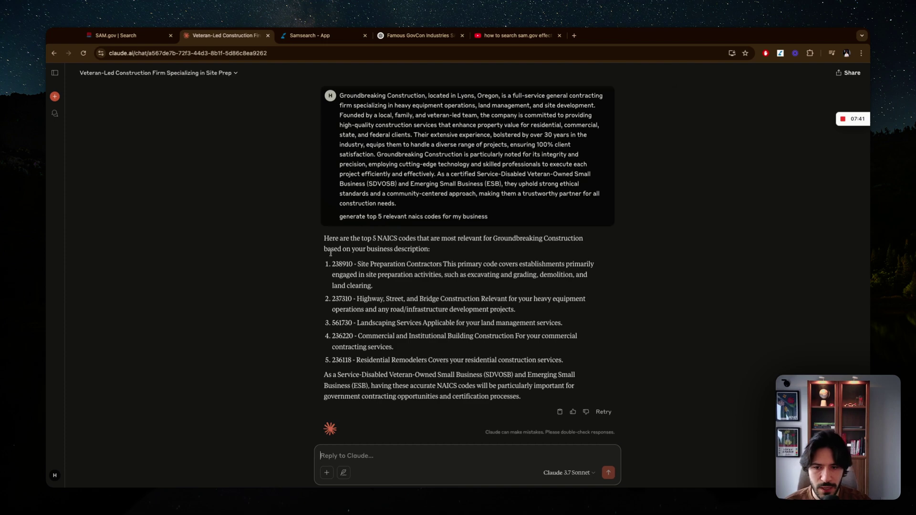
Copy the Site Preparation Contractors code 238910 from Claude's answer and add it to the NAICS Code filter on SAM.gov
double_click(344, 264)
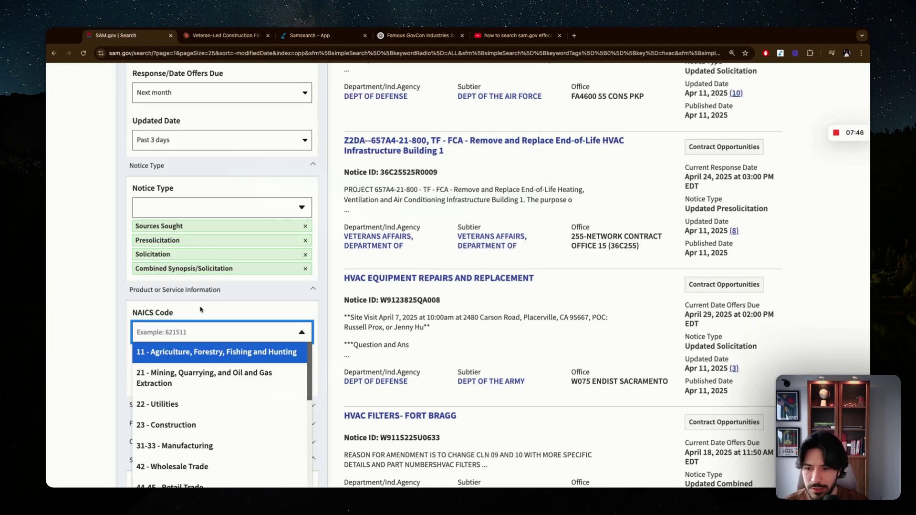
type("238910")
key("Return")
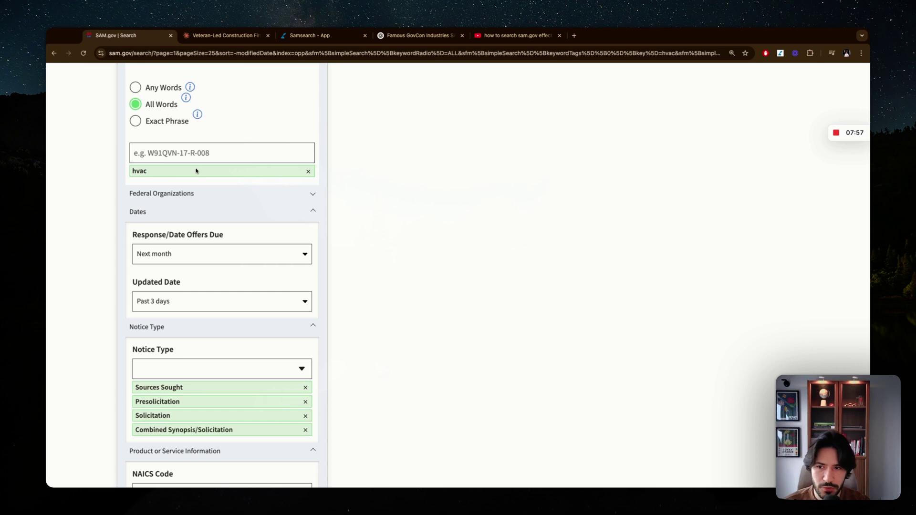
Add the NAICS codes 237310, 561730 and 236220 to the filter and remove the hvac keyword from the search
scroll(172, 286, "down", 2)
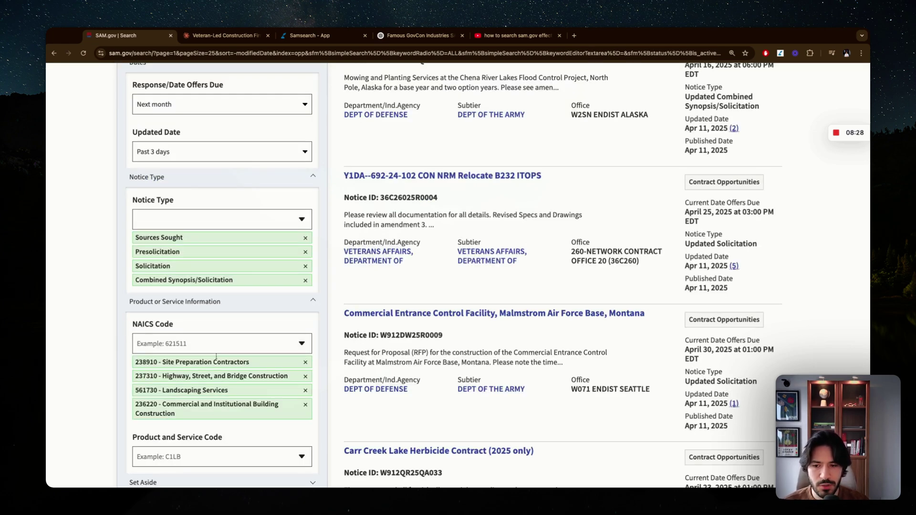
scroll(336, 164, "up", 6)
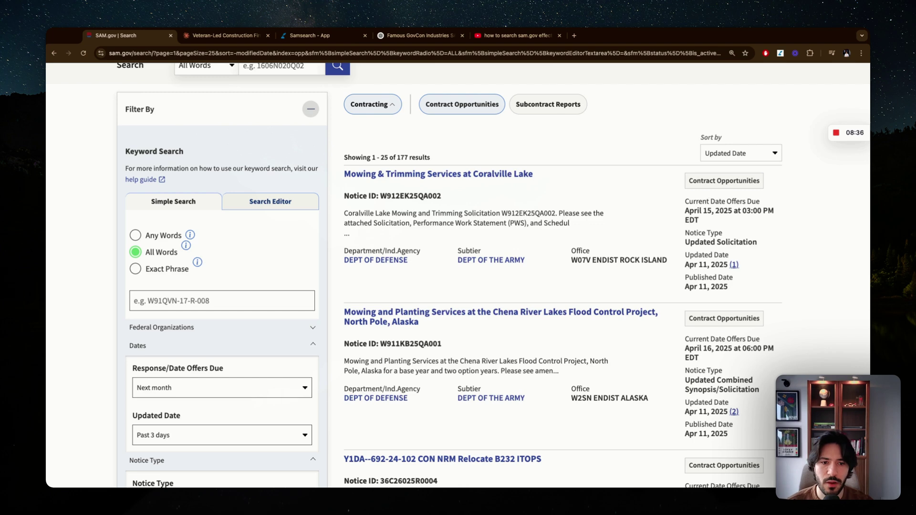
scroll(252, 399, "down", 6)
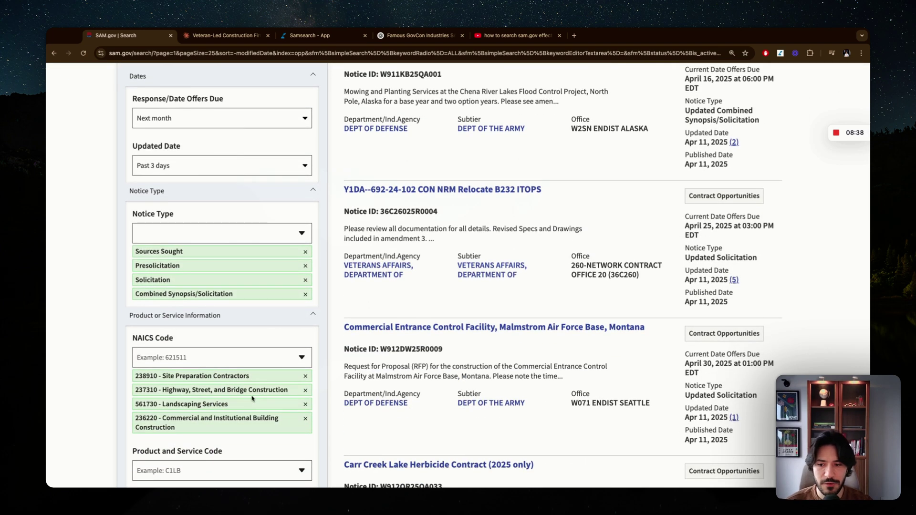
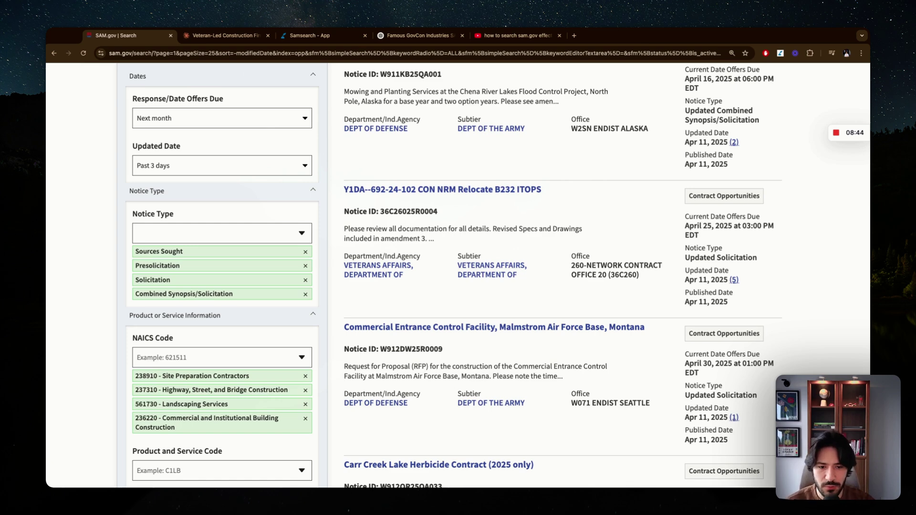
Expand the Set Aside filter, look through its options and choose Total Small Business Set-Aside (FAR 19.5)
scroll(260, 266, "down", 2)
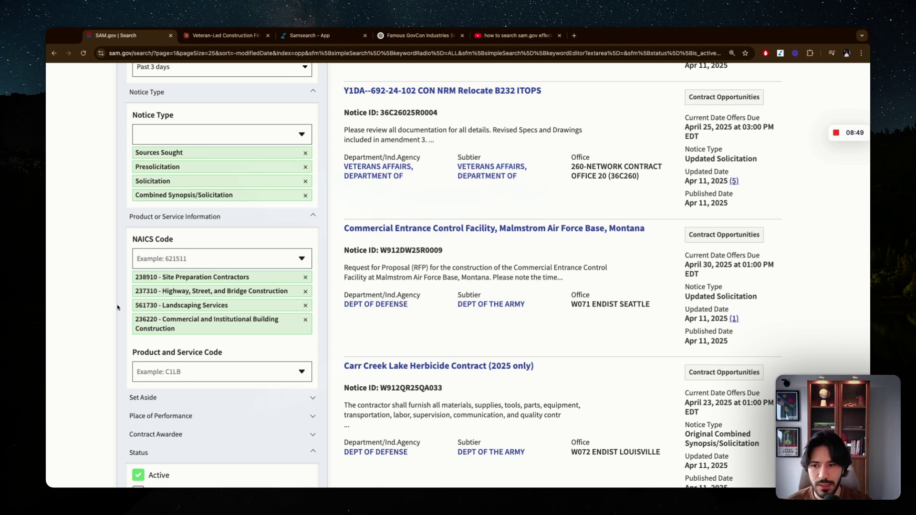
scroll(137, 301, "down", 1)
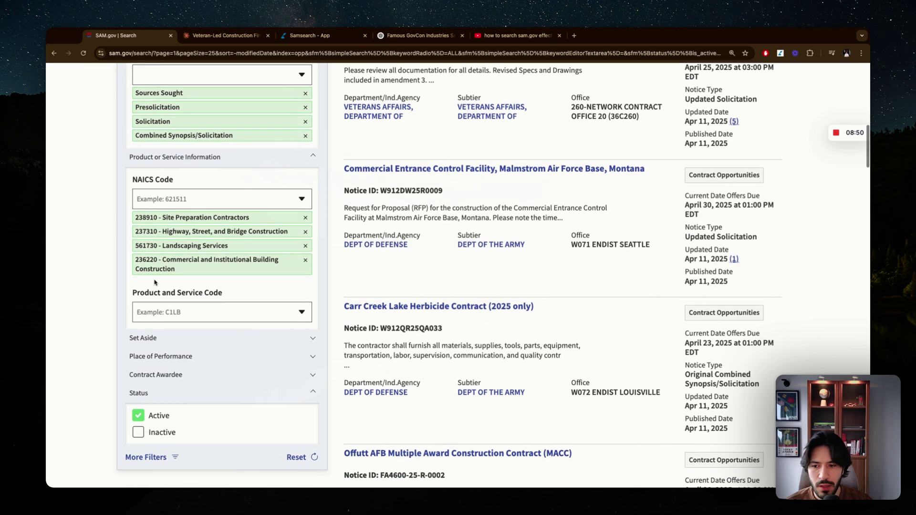
left_click(161, 342)
scroll(283, 389, "down", 1)
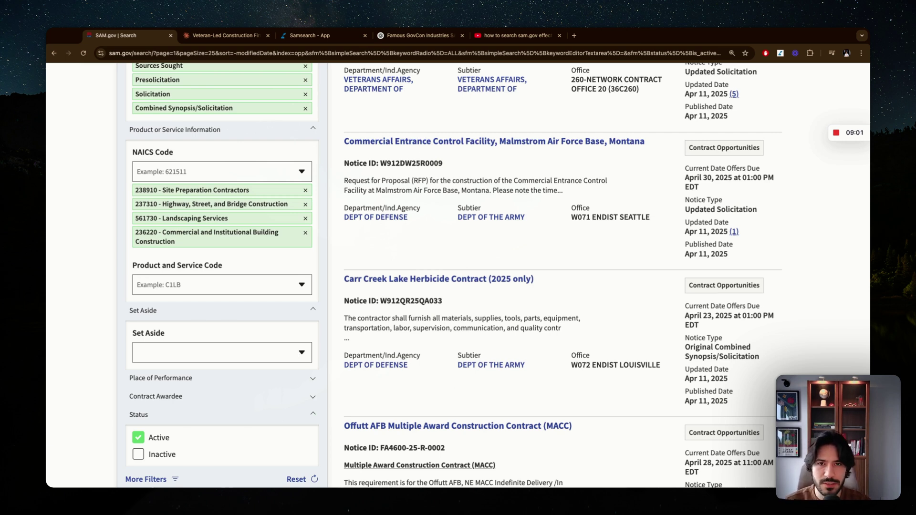
left_click(303, 356)
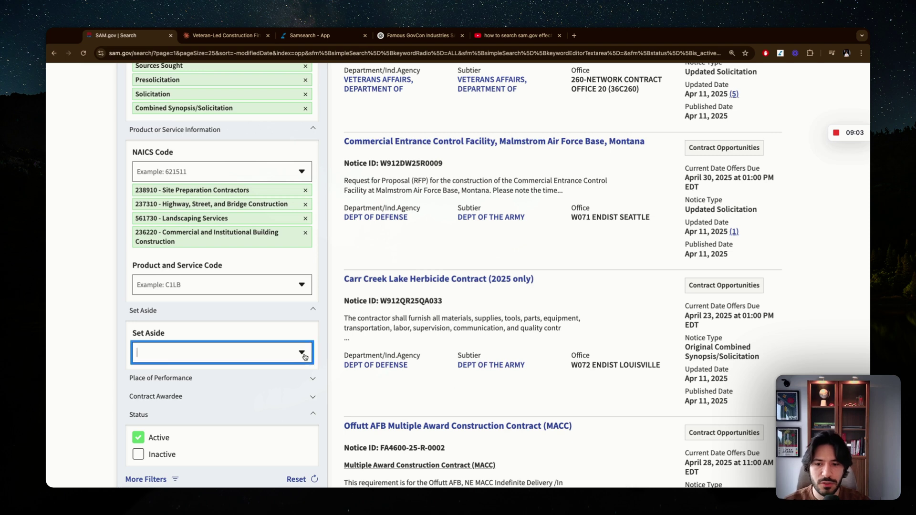
left_click(304, 356)
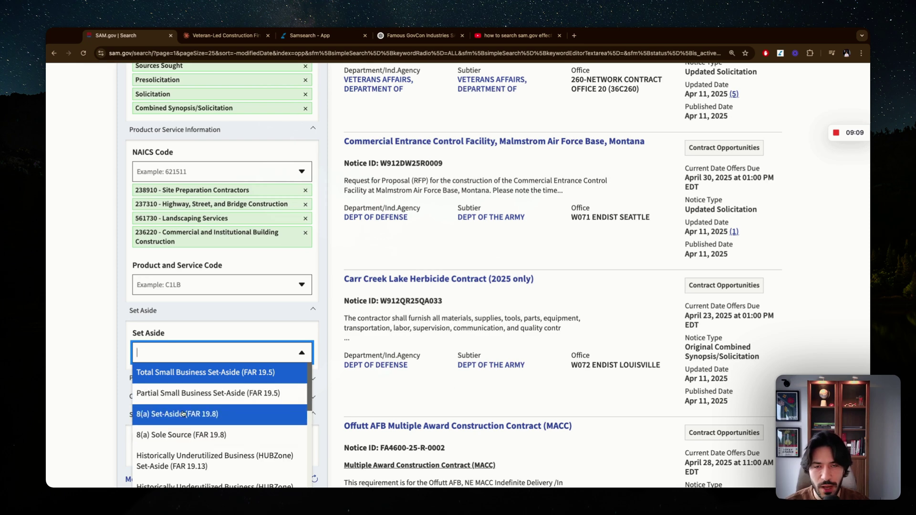
scroll(177, 420, "down", 2)
scroll(175, 426, "up", 2)
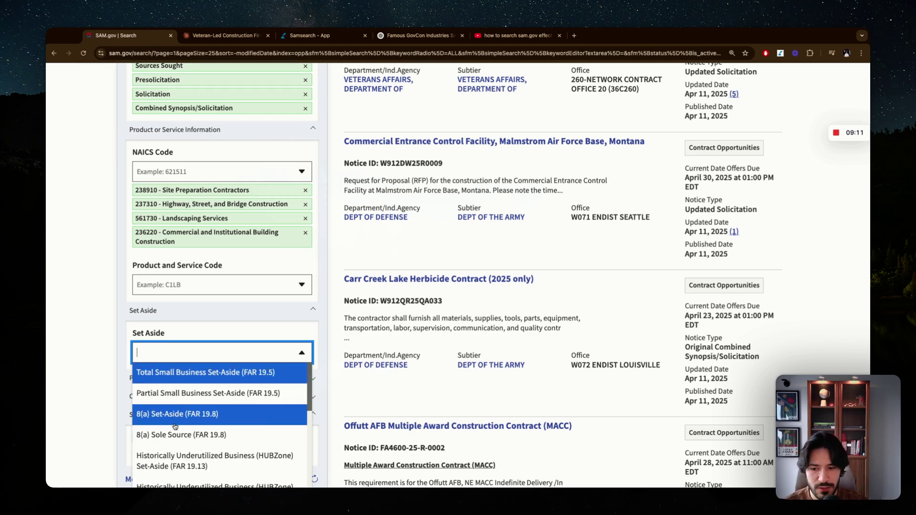
scroll(98, 370, "down", 2)
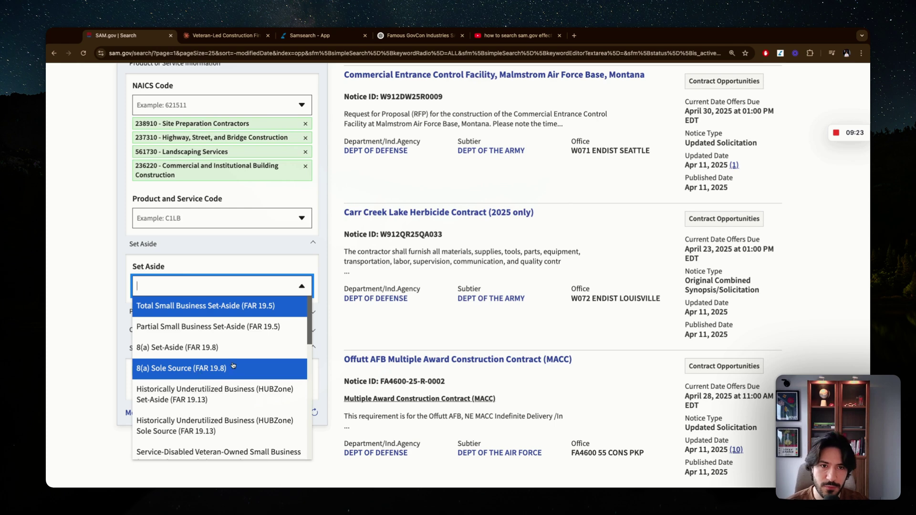
scroll(225, 394, "down", 3)
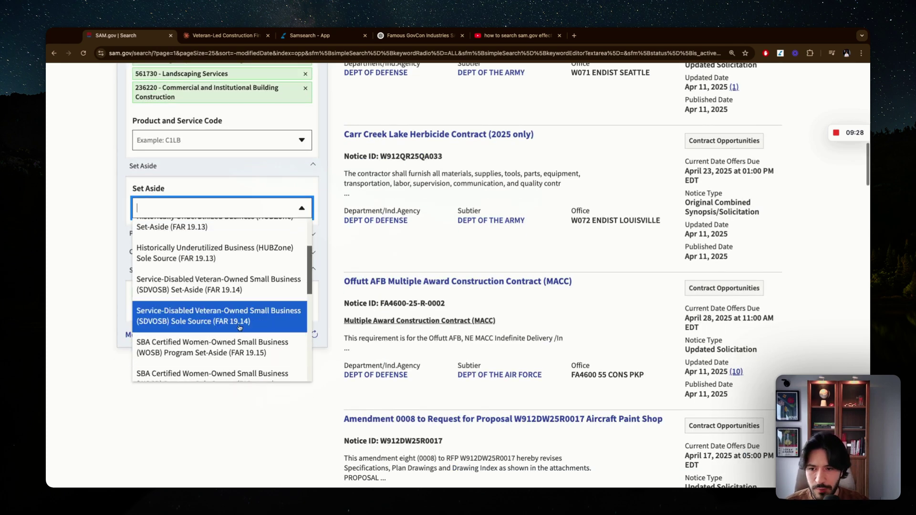
scroll(229, 263, "down", 3)
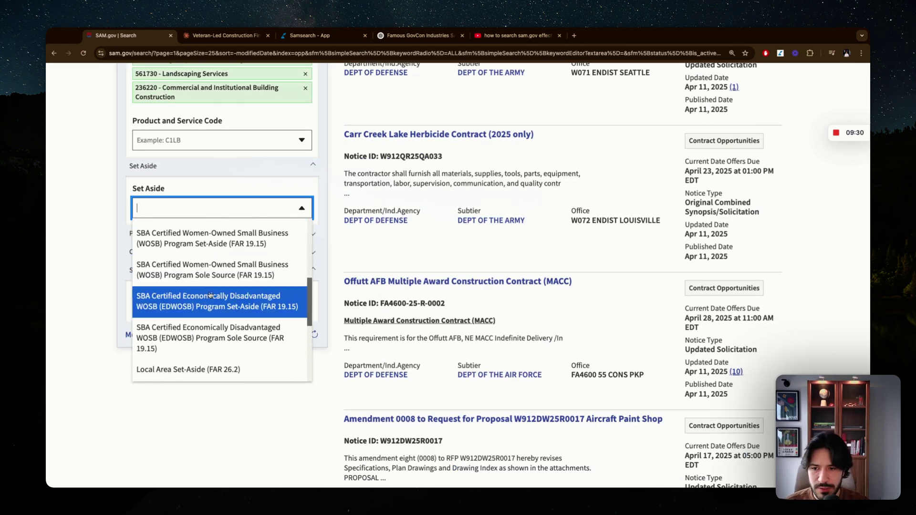
scroll(220, 280, "down", 1)
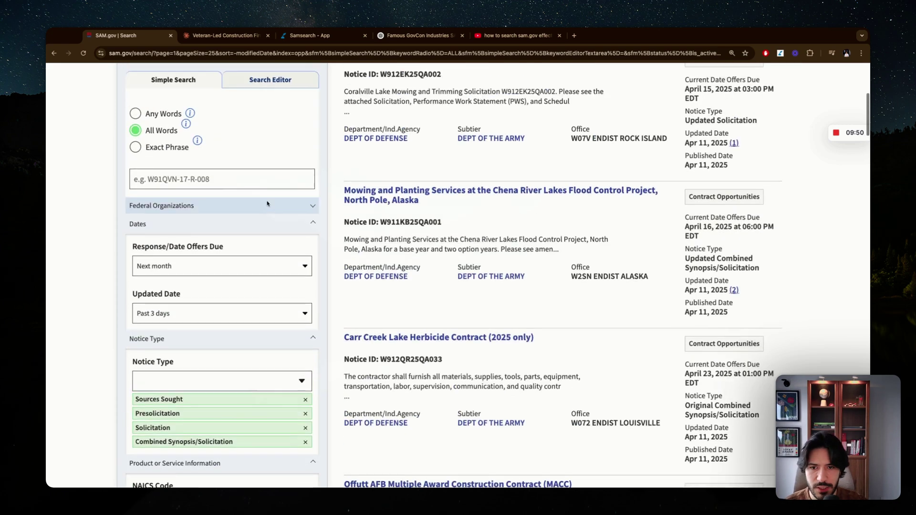
Expand the Place of Performance filters and limit the State / Territory to CA - California
scroll(266, 202, "up", 3)
scroll(267, 202, "up", 2)
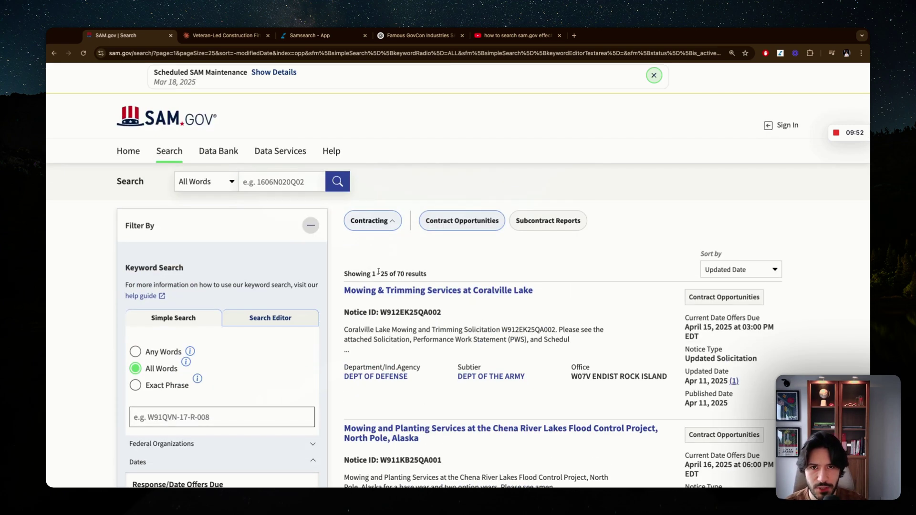
scroll(379, 272, "down", 5)
scroll(362, 290, "down", 3)
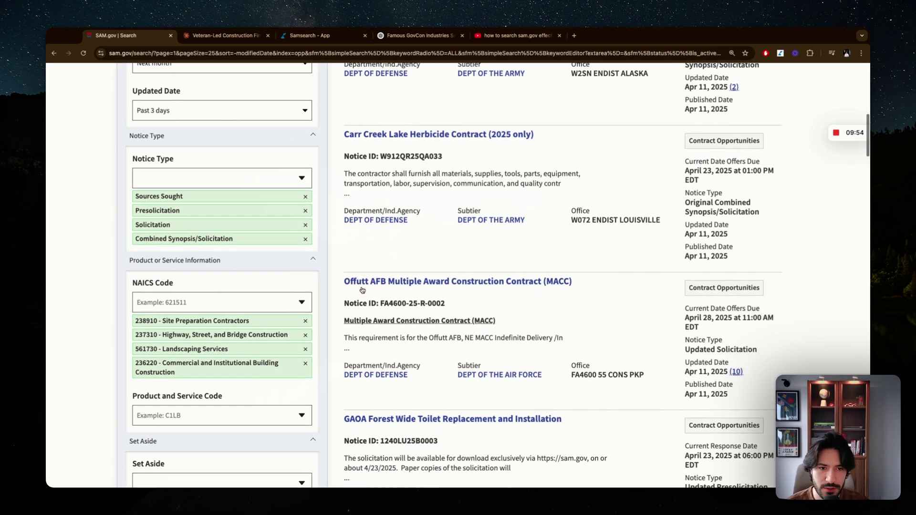
scroll(362, 290, "down", 6)
left_click(250, 185)
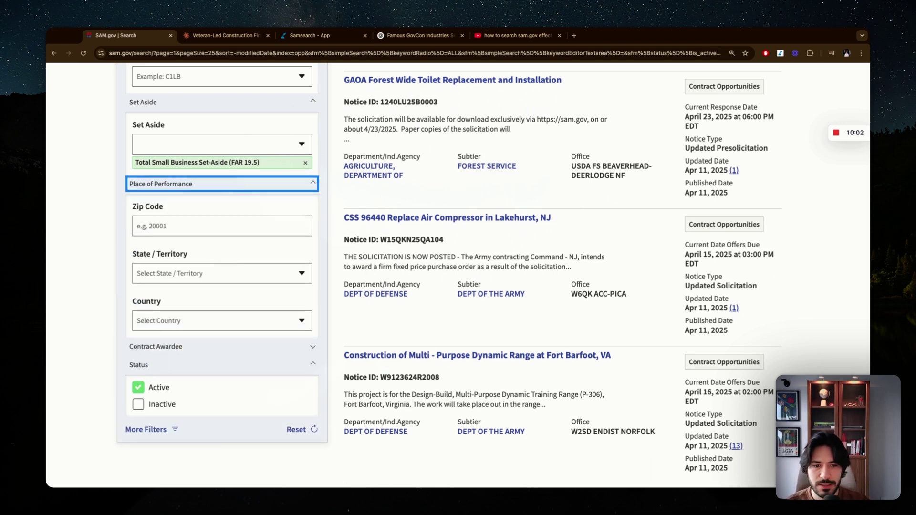
scroll(215, 264, "up", 1)
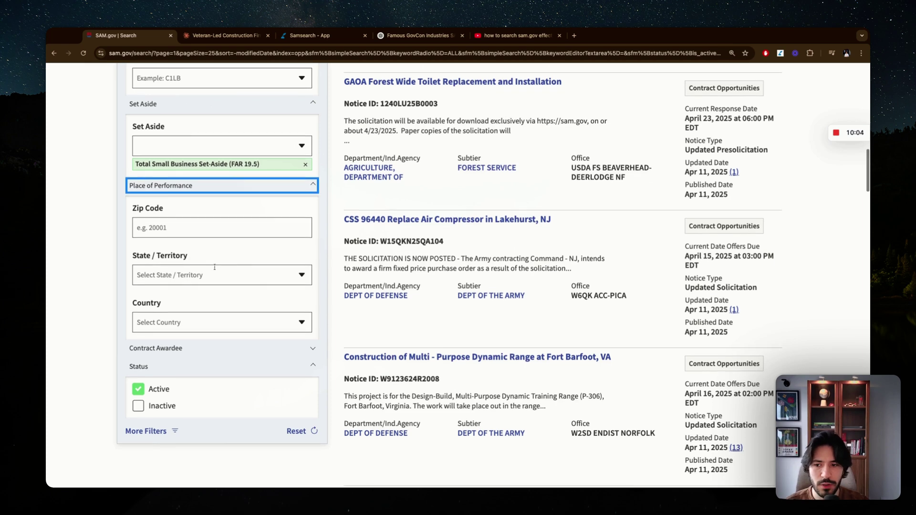
scroll(214, 264, "down", 1)
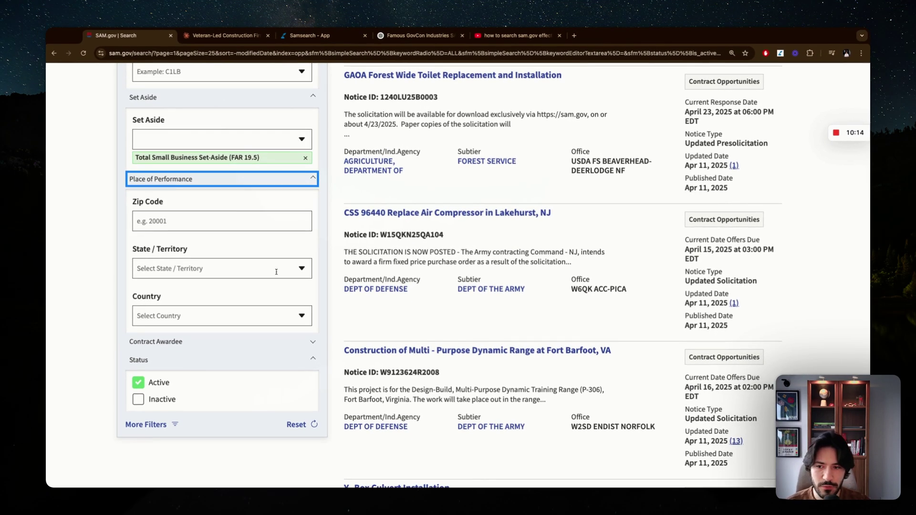
left_click(302, 271)
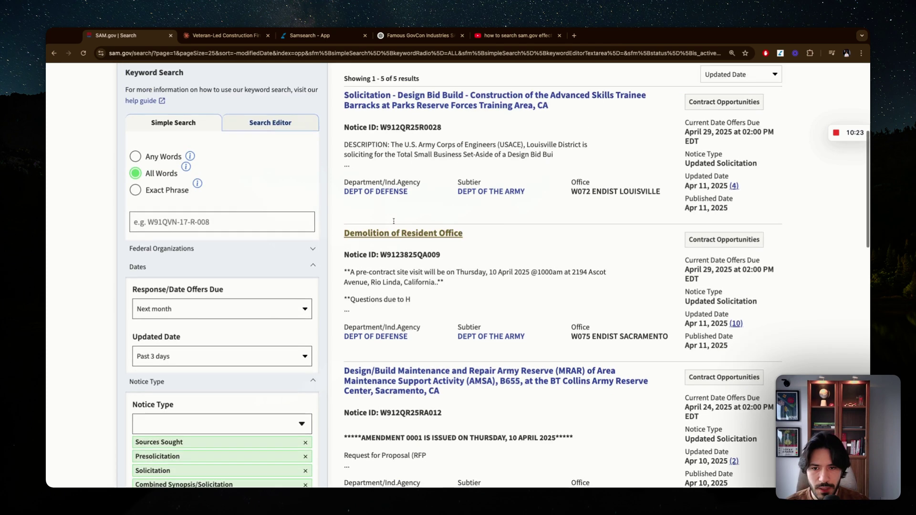
Review the opportunities matching the California filter and check the Active and Inactive options of the Status filter
scroll(463, 262, "up", 5)
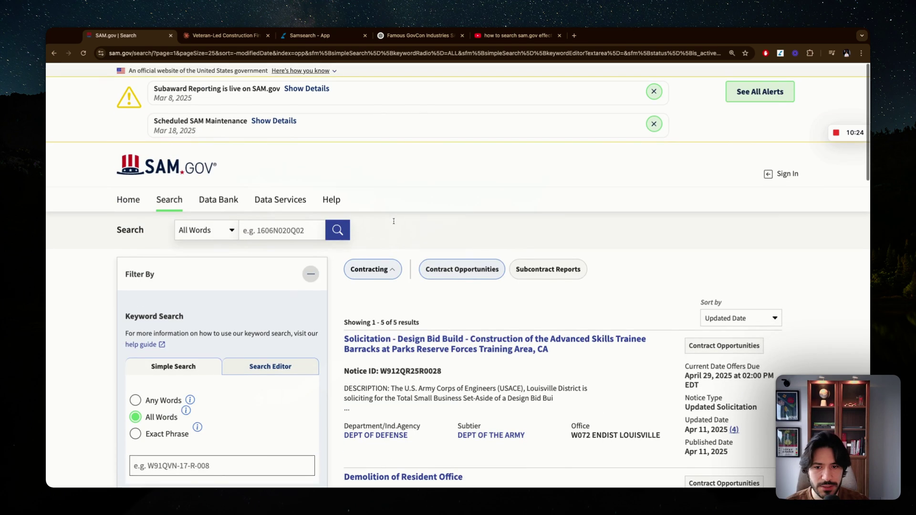
scroll(463, 262, "down", 3)
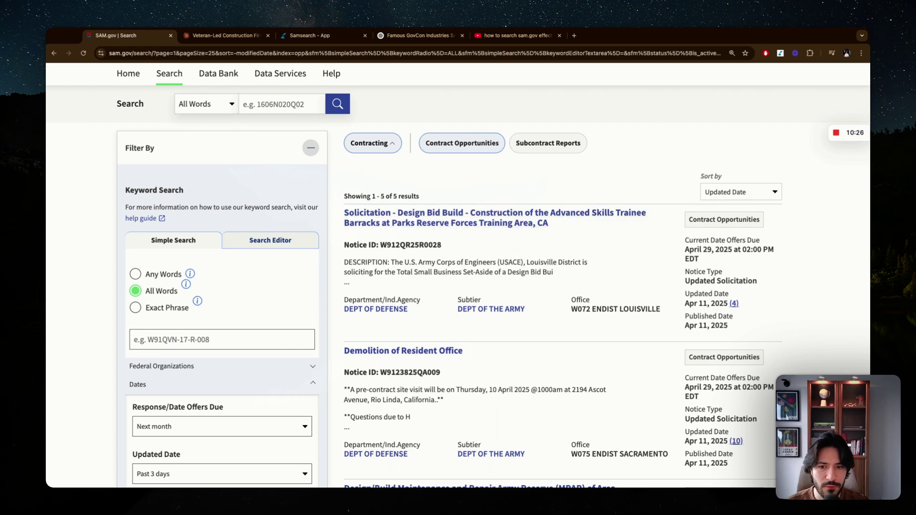
scroll(452, 204, "down", 13)
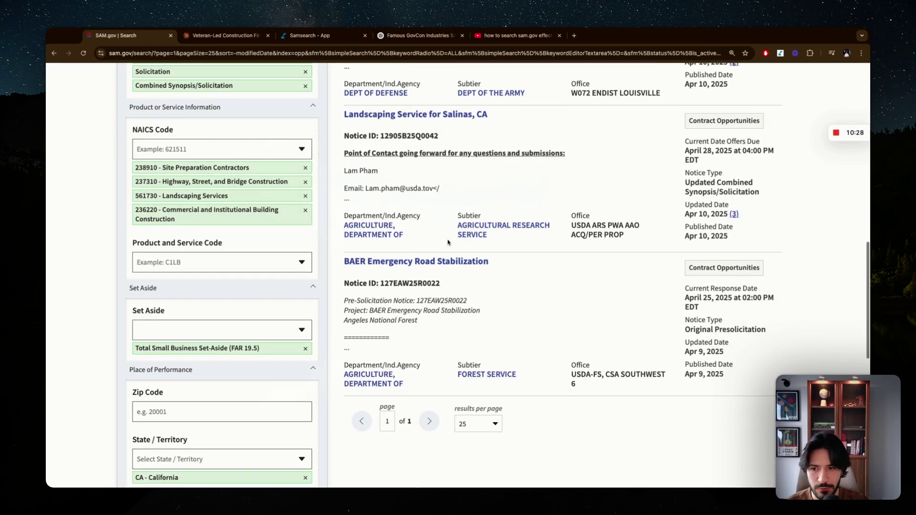
scroll(135, 286, "down", 2)
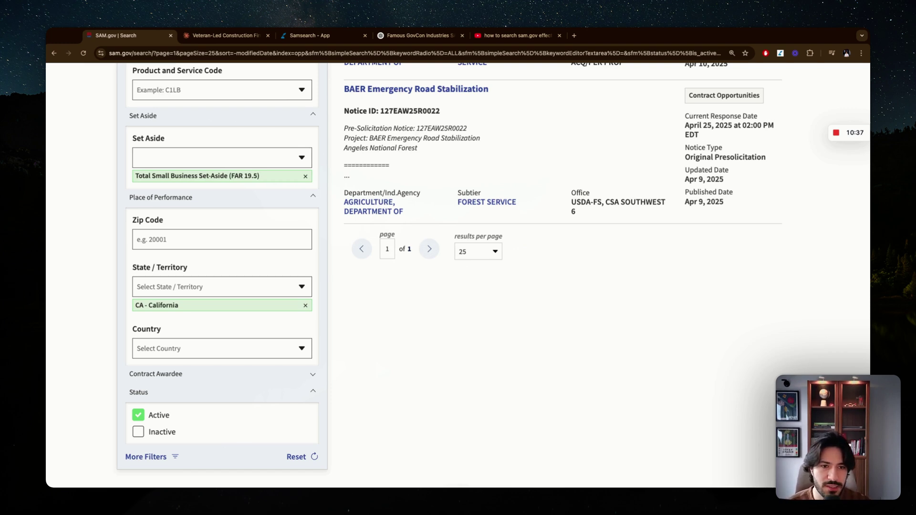
scroll(454, 275, "down", 3)
left_click(178, 304)
left_click(178, 305)
left_click(178, 304)
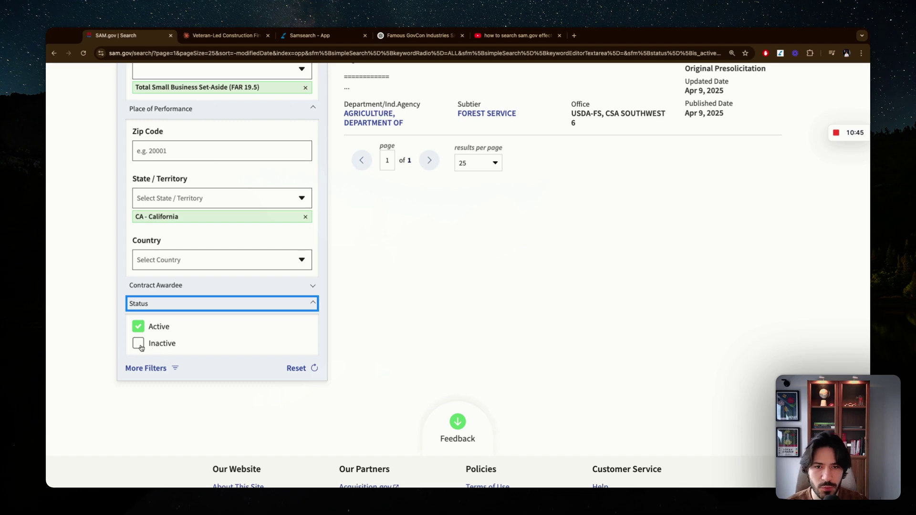
Open the Advanced Skills Trainee Barracks solicitation at Parks Reserve Forces Training Area and view its notice and agency details
scroll(202, 328, "up", 20)
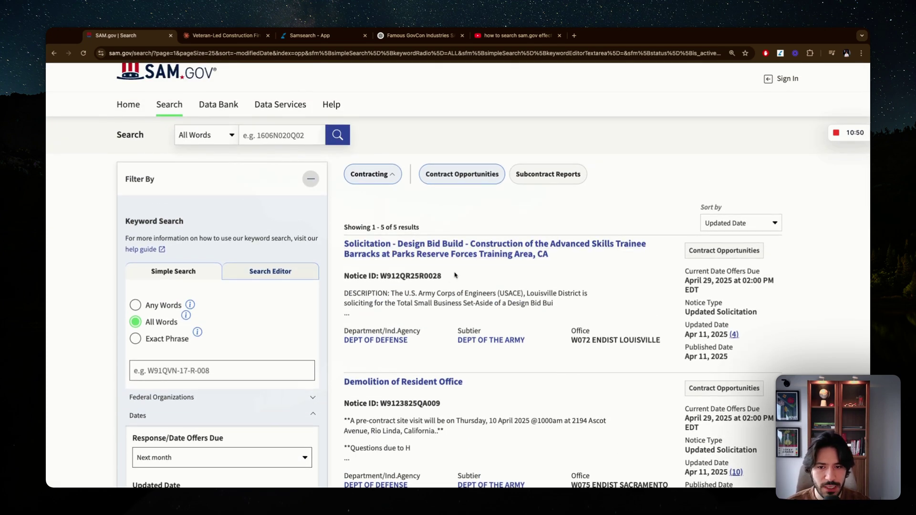
scroll(427, 276, "down", 1)
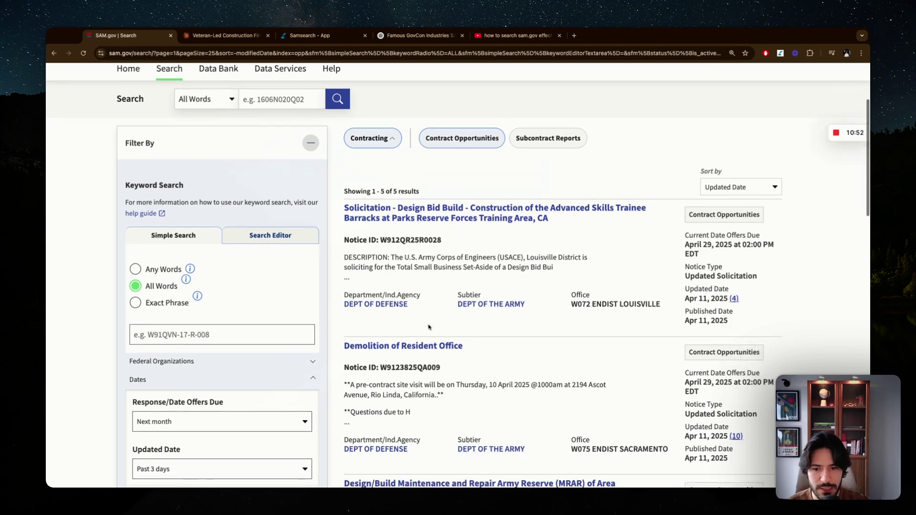
left_click(417, 215)
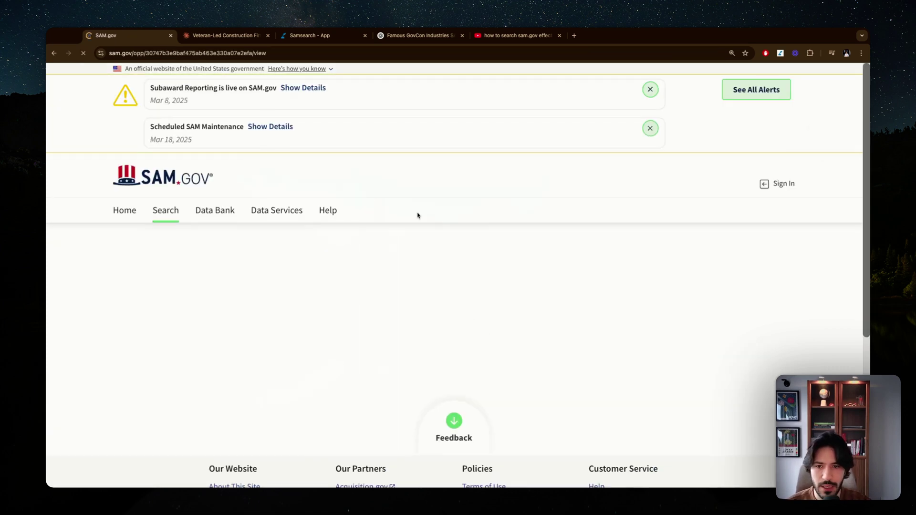
scroll(376, 216, "down", 2)
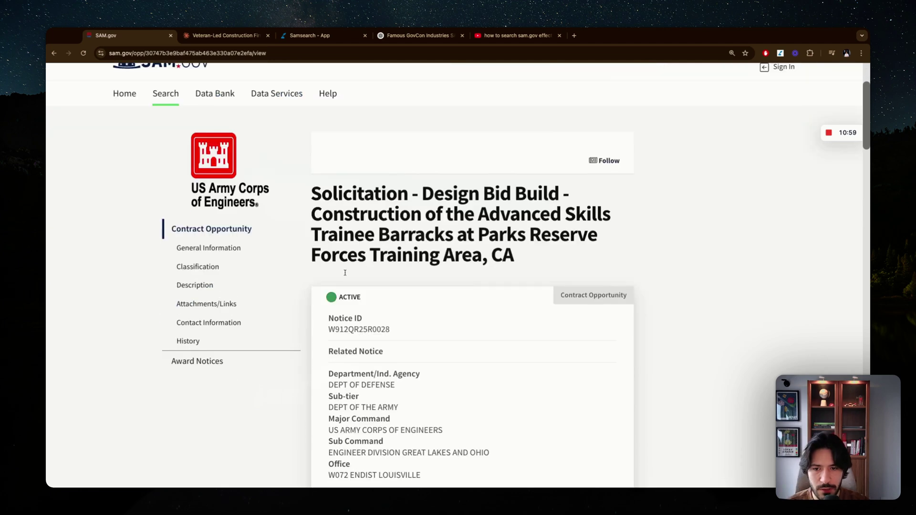
scroll(345, 272, "down", 2)
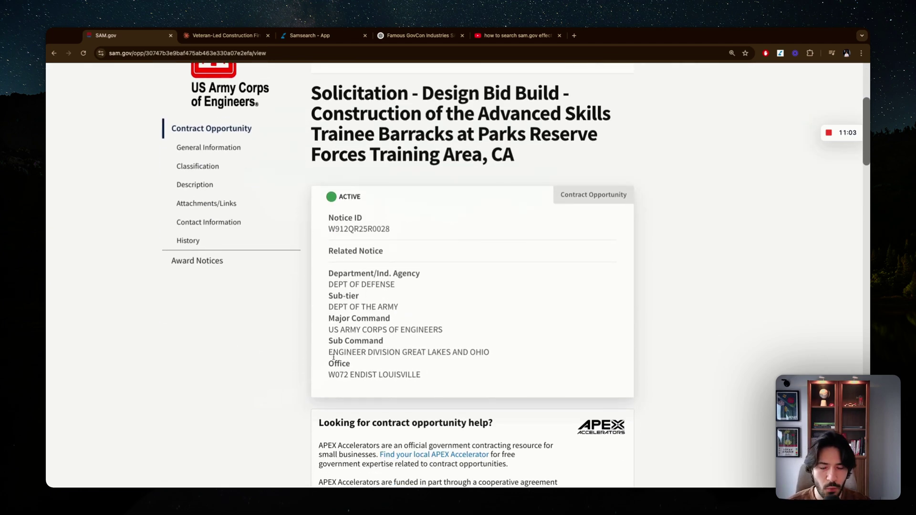
Examine the solicitation's original and updated publication and offer due dates, and its classification details
scroll(337, 342, "down", 6)
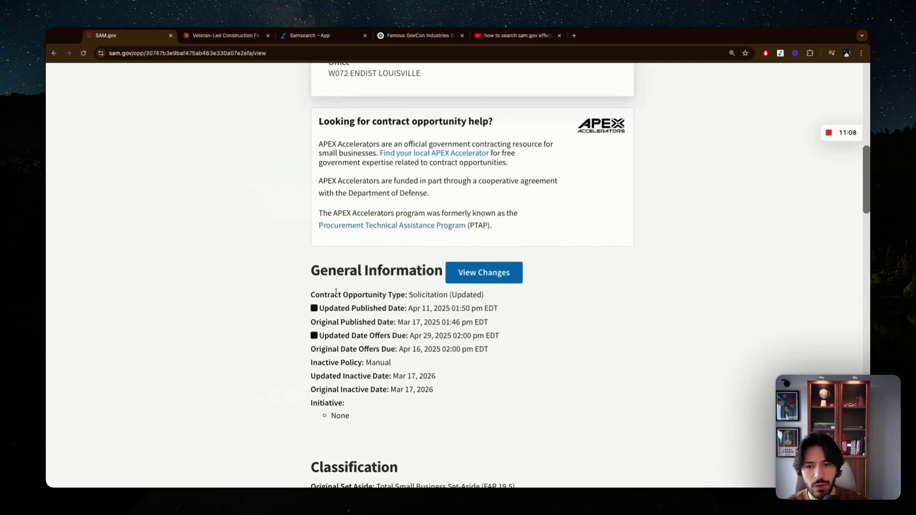
triple_click(321, 309)
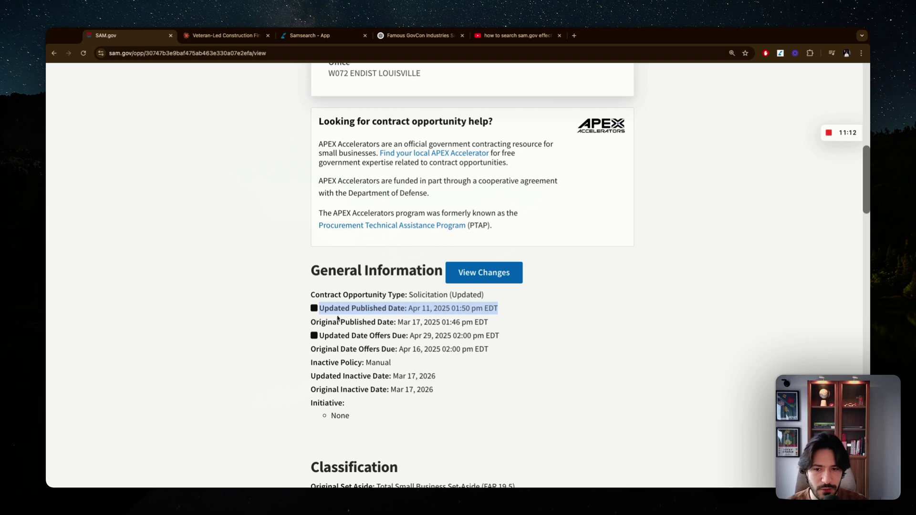
left_click_drag(313, 323, 382, 323)
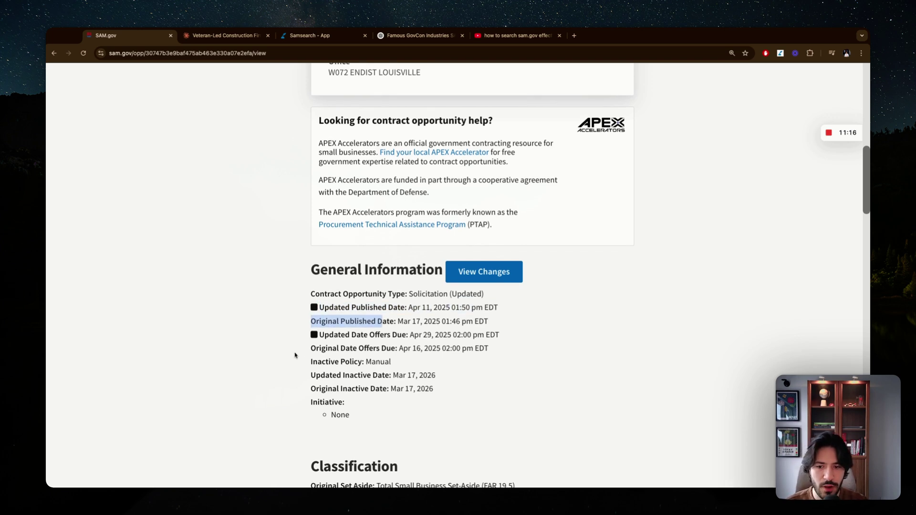
scroll(296, 353, "down", 1)
triple_click(339, 331)
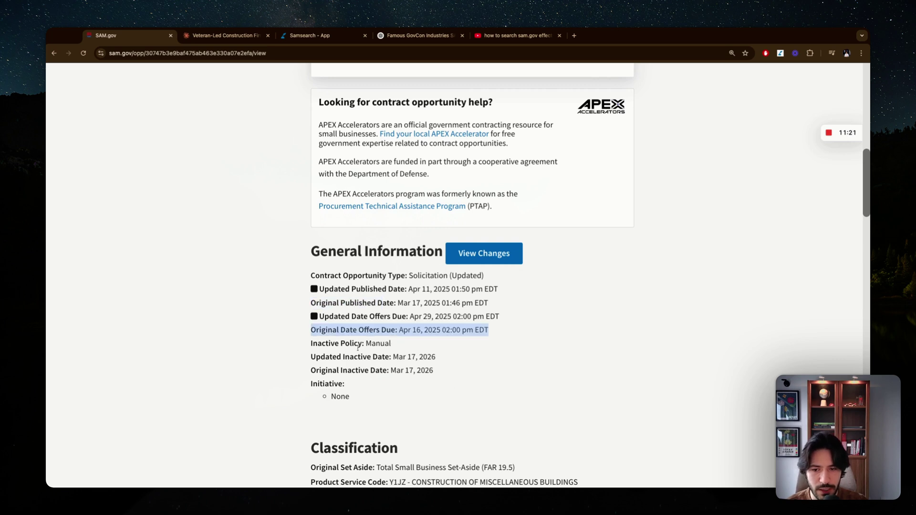
scroll(358, 347, "down", 8)
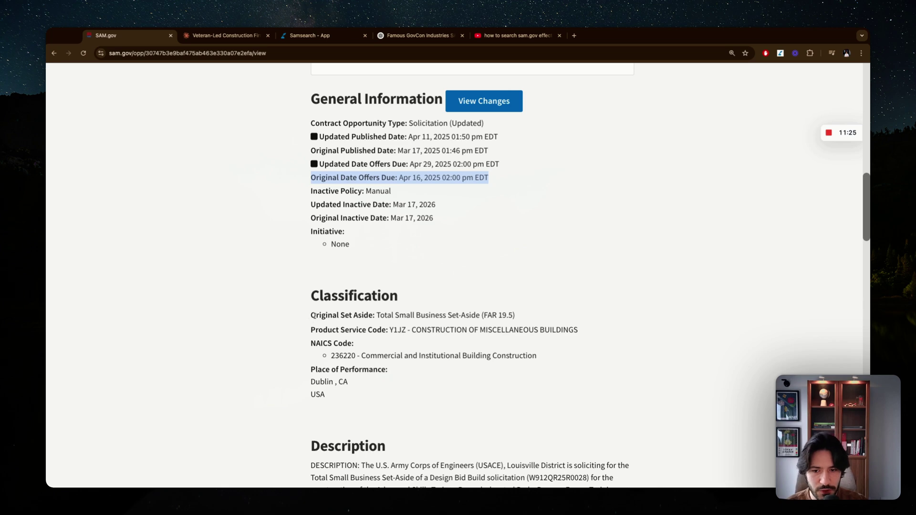
Review the solicitation's set-aside and place of performance, and read through its full project description
left_click_drag(385, 316, 466, 315)
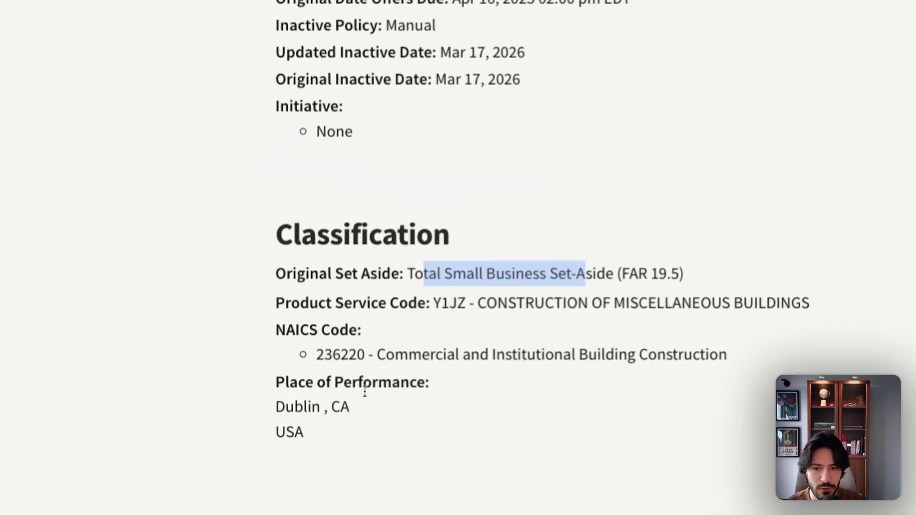
scroll(324, 358, "down", 2)
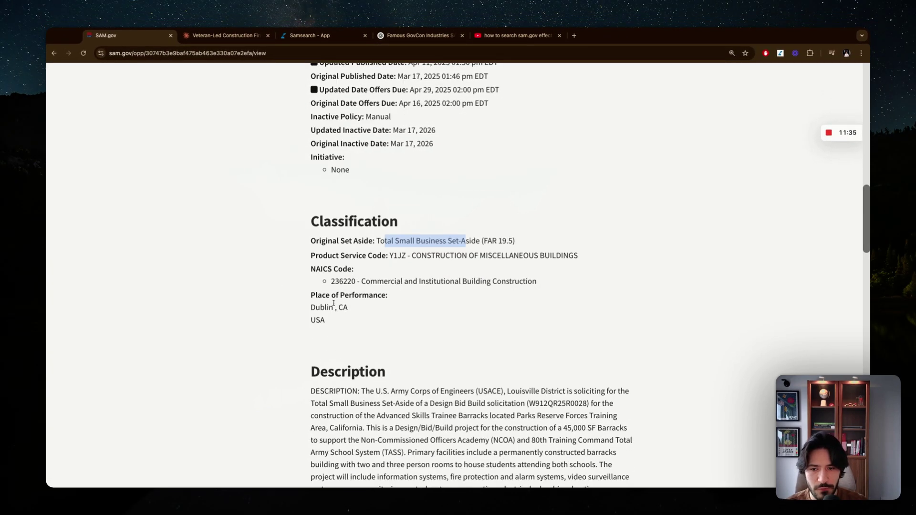
scroll(349, 311, "down", 6)
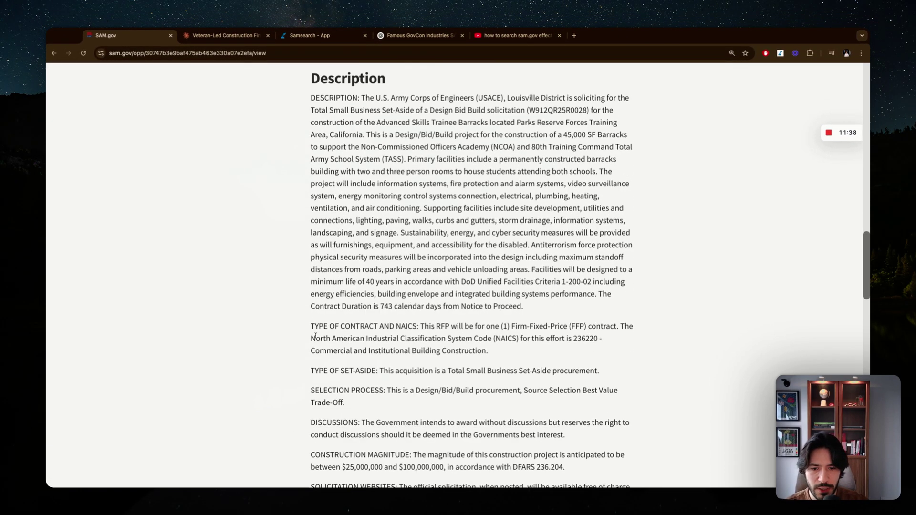
scroll(315, 338, "down", 2)
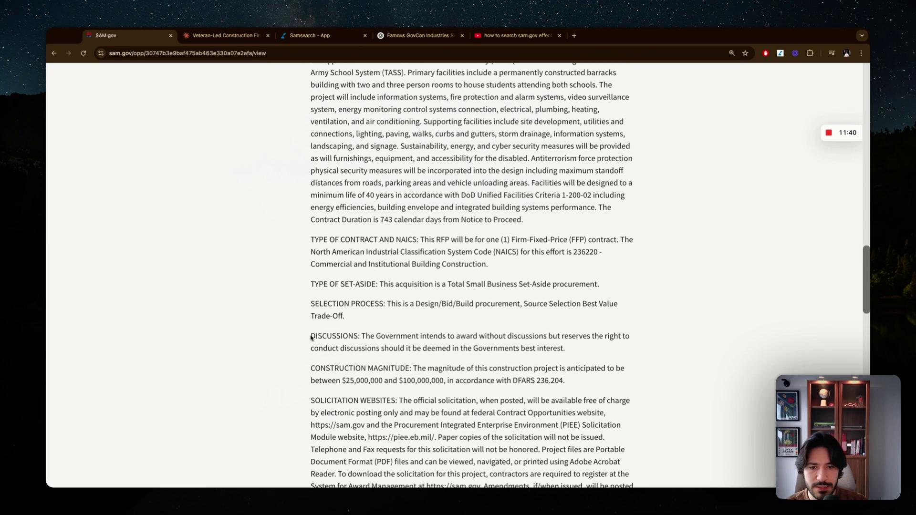
scroll(307, 338, "down", 2)
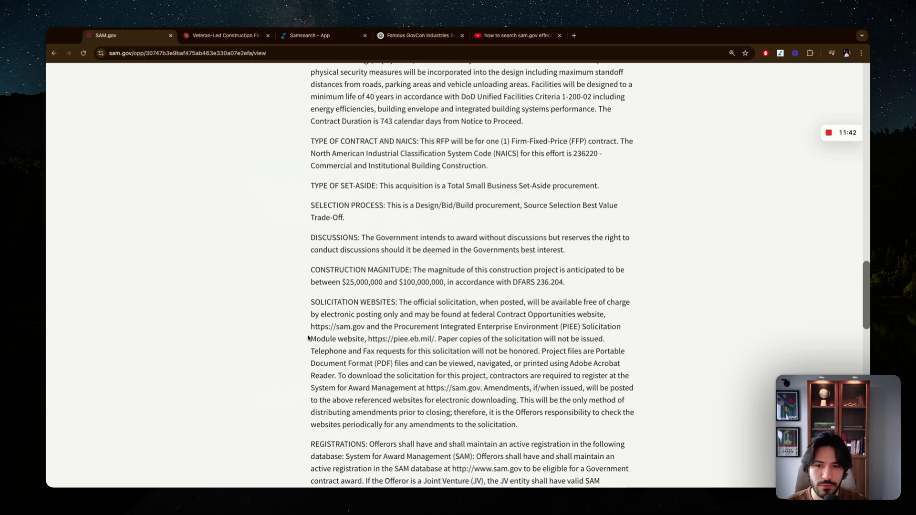
scroll(308, 338, "down", 4)
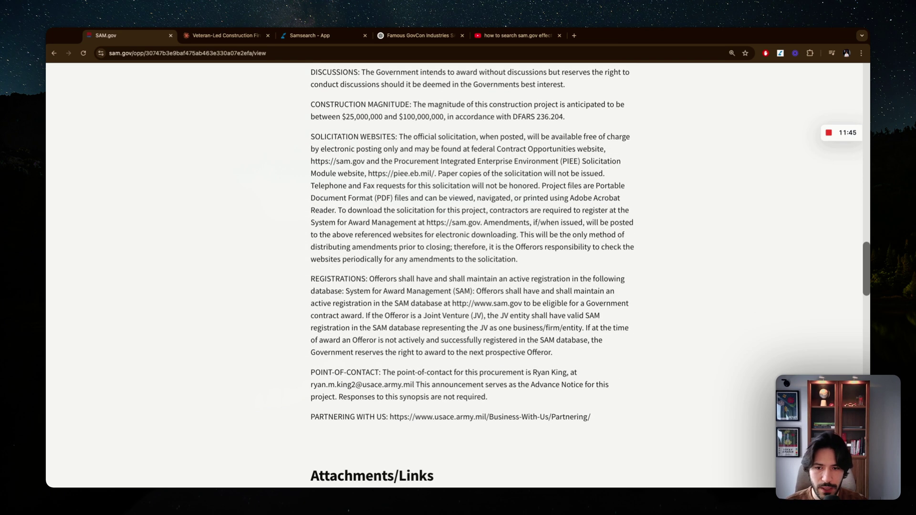
Examine the solicitation's attached documents, including the amendment, site visit forms, specifications and plans, and its related PIEE links
scroll(472, 275, "down", 7)
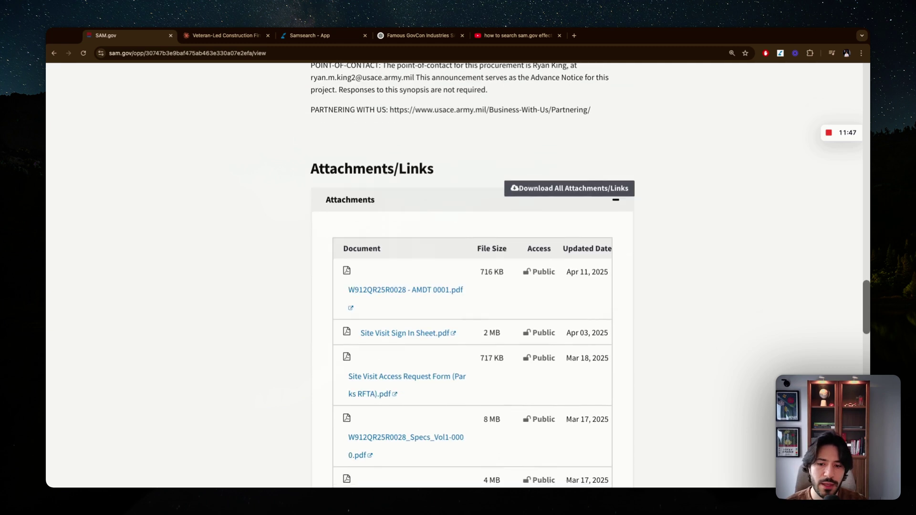
scroll(318, 316, "down", 2)
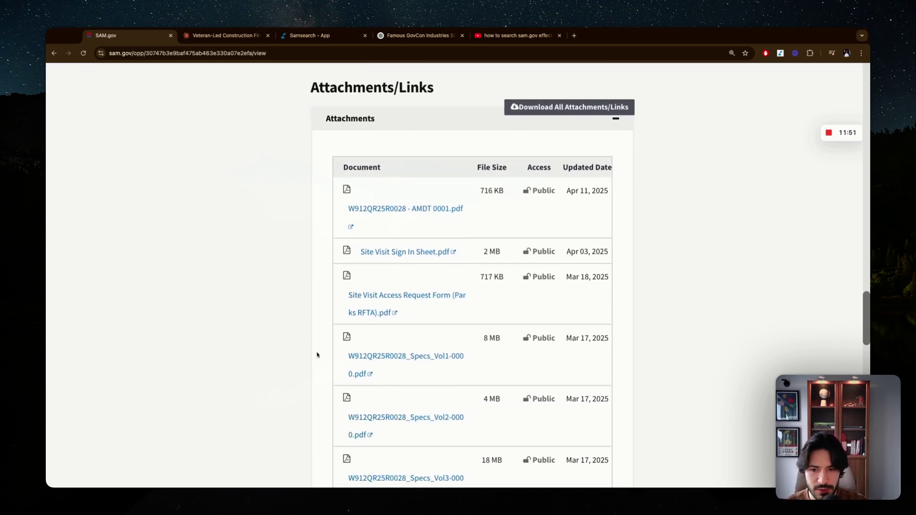
scroll(337, 210, "down", 1)
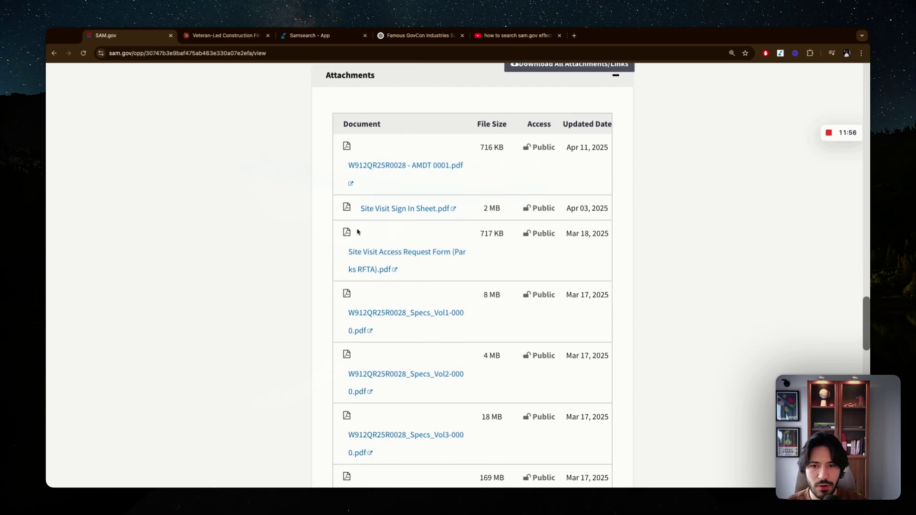
scroll(312, 278, "down", 2)
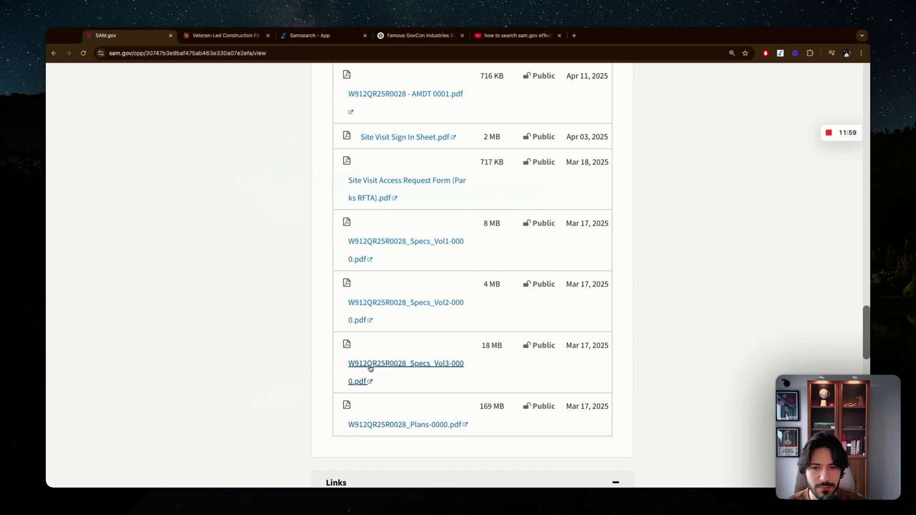
scroll(362, 374, "up", 1)
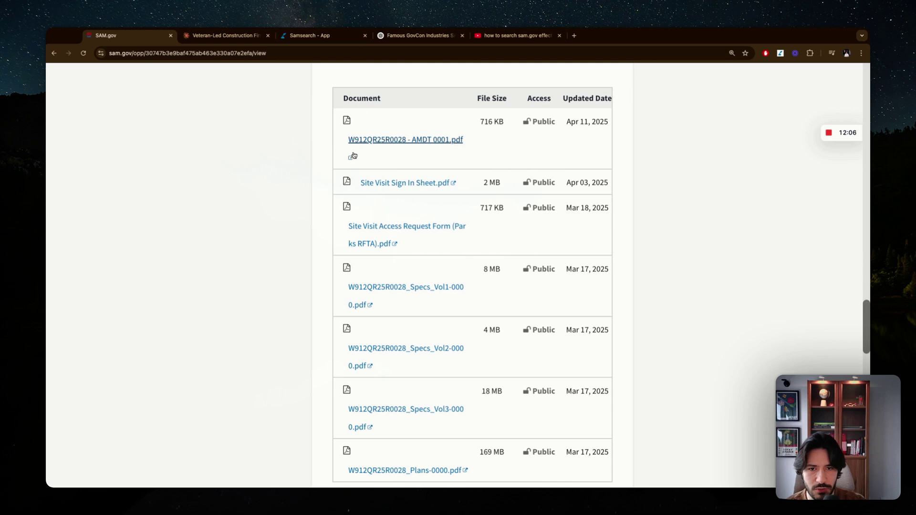
scroll(315, 221, "down", 1)
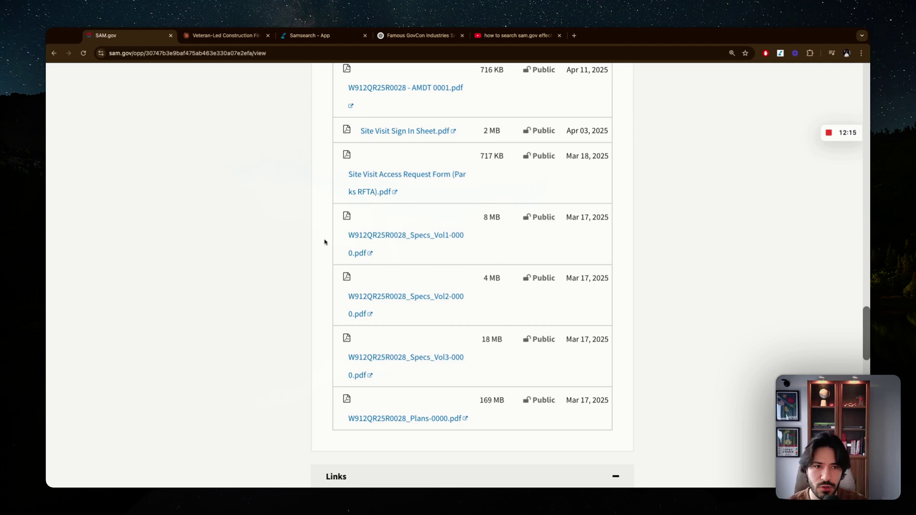
scroll(324, 242, "down", 5)
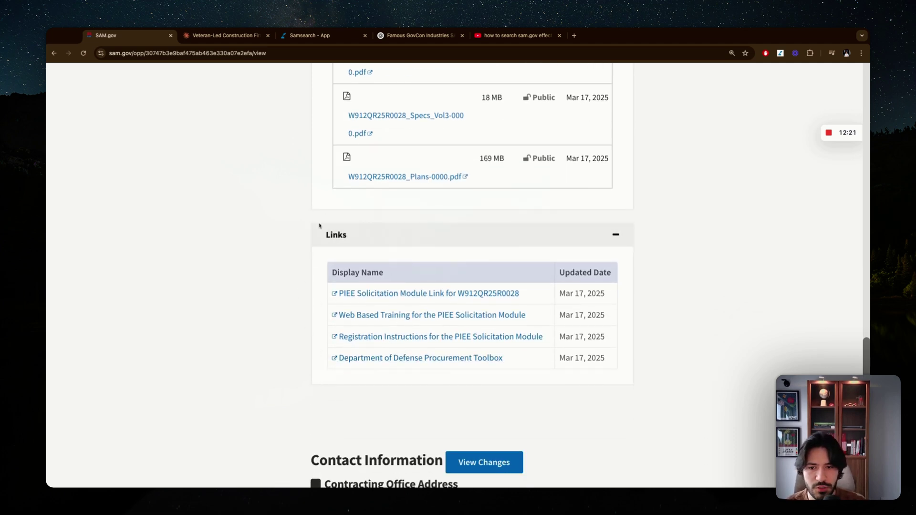
scroll(327, 260, "up", 3)
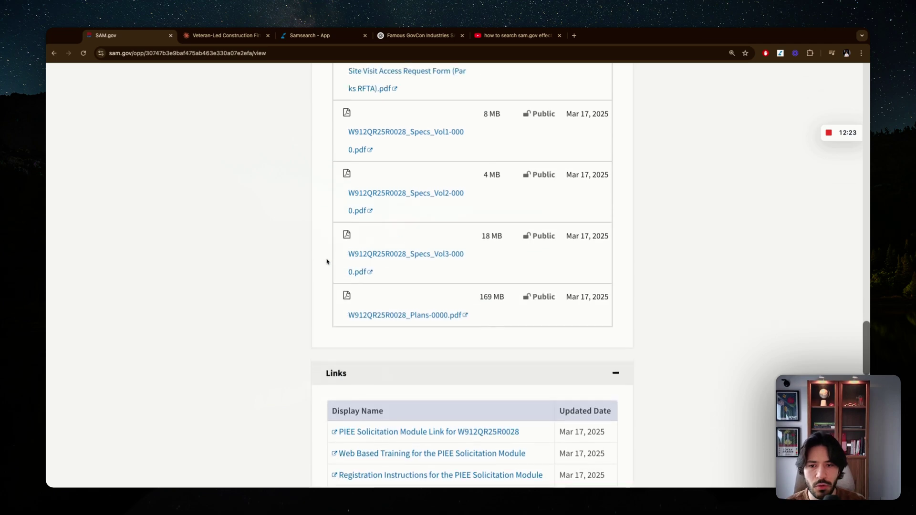
scroll(327, 210, "up", 8)
Check the solicitation's contracting office address, primary point of contact and update history
scroll(314, 320, "down", 15)
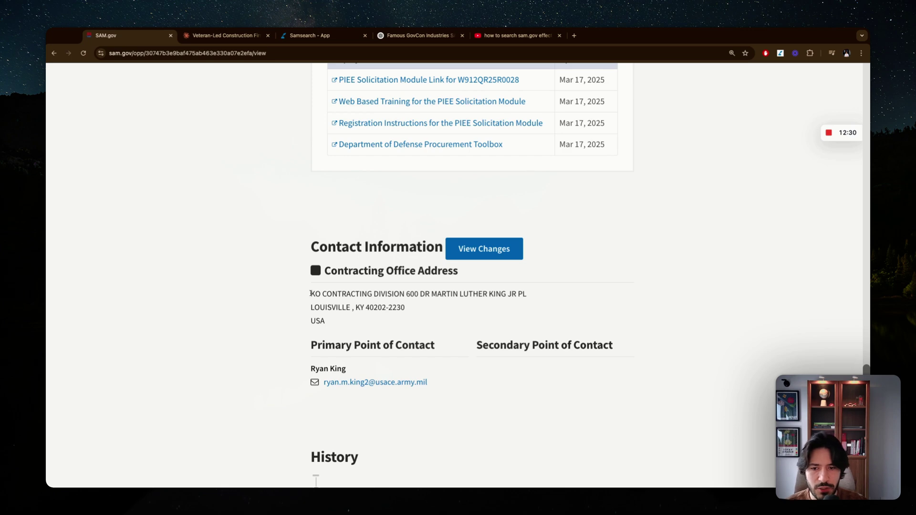
left_click_drag(310, 293, 372, 309)
left_click(315, 378)
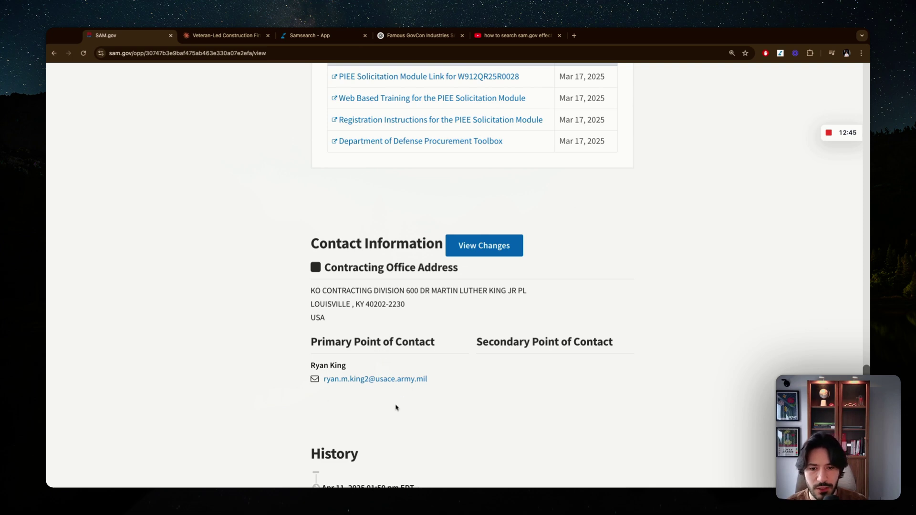
scroll(391, 411, "down", 1)
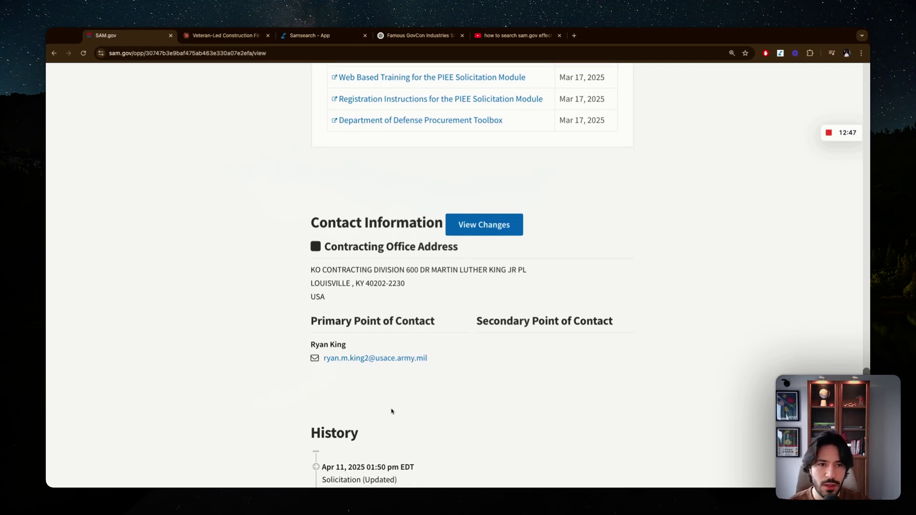
scroll(347, 256, "down", 8)
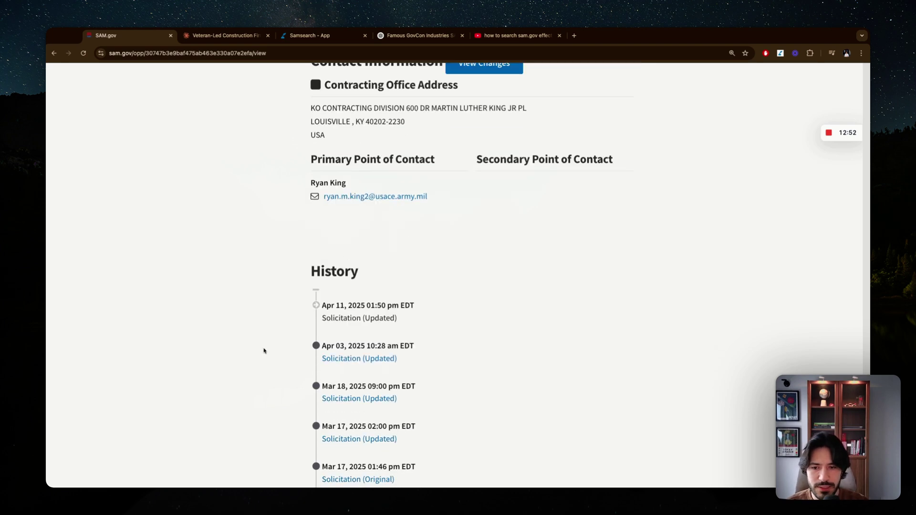
scroll(289, 342, "down", 2)
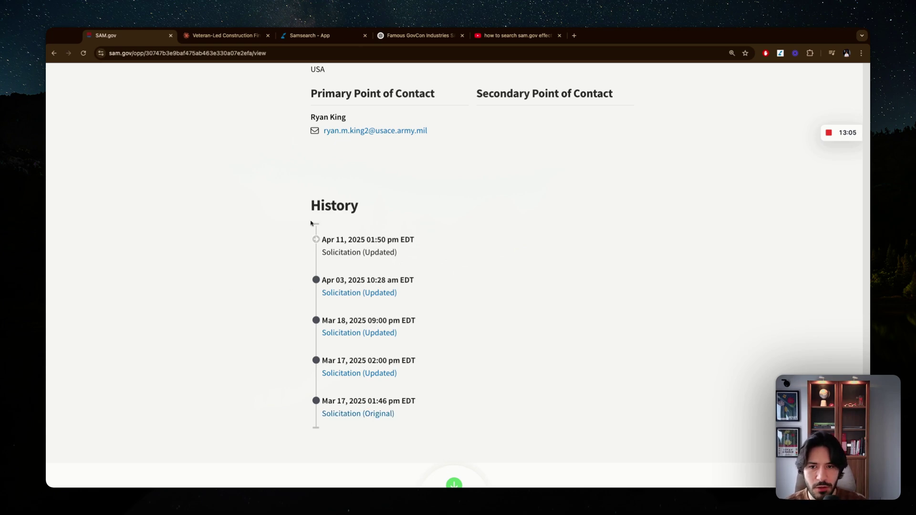
Leave the barracks solicitation and return to the filtered contract opportunities search results
scroll(291, 352, "up", 20)
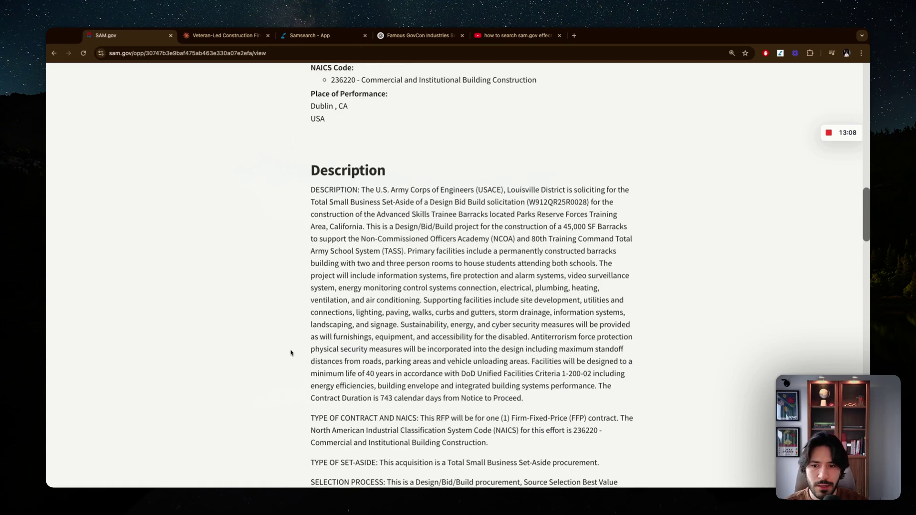
scroll(291, 352, "up", 8)
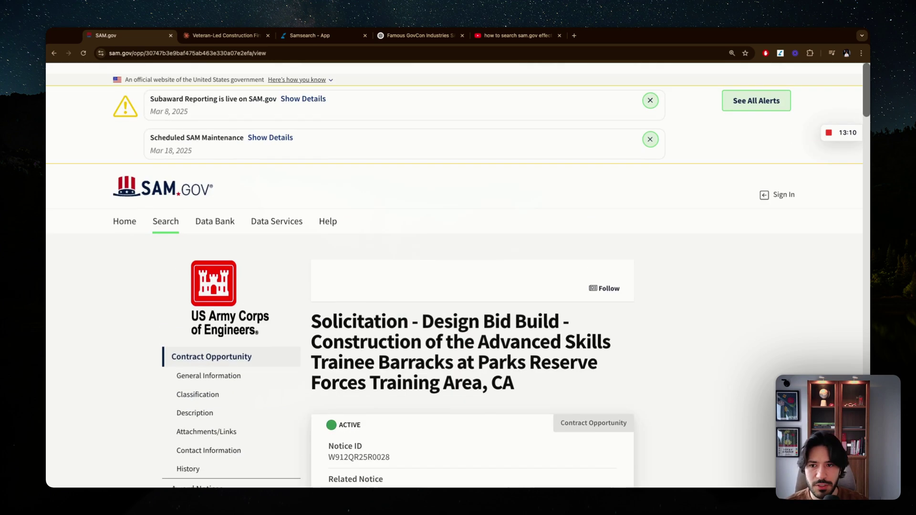
left_click(53, 54)
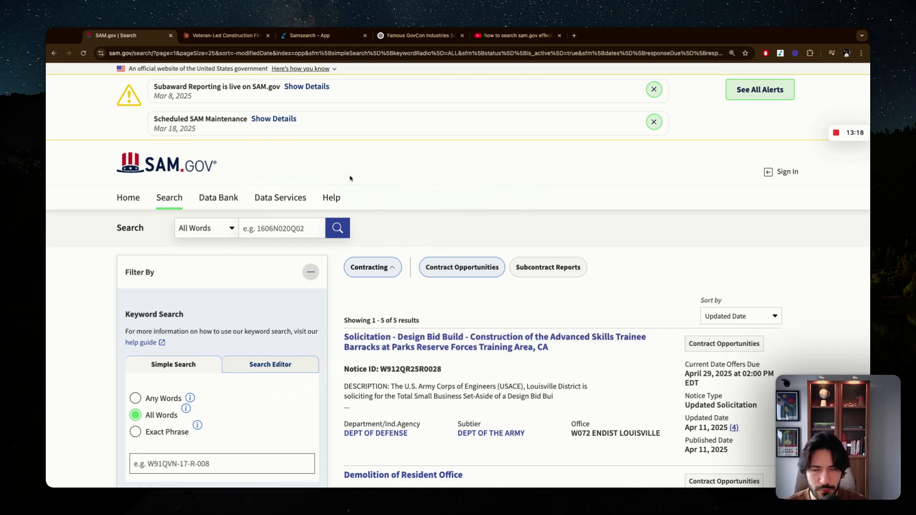
Switch to Samsearch, placing it directly after SAM.gov, and open its AI-Powered Search page
left_click_drag(315, 35, 229, 36)
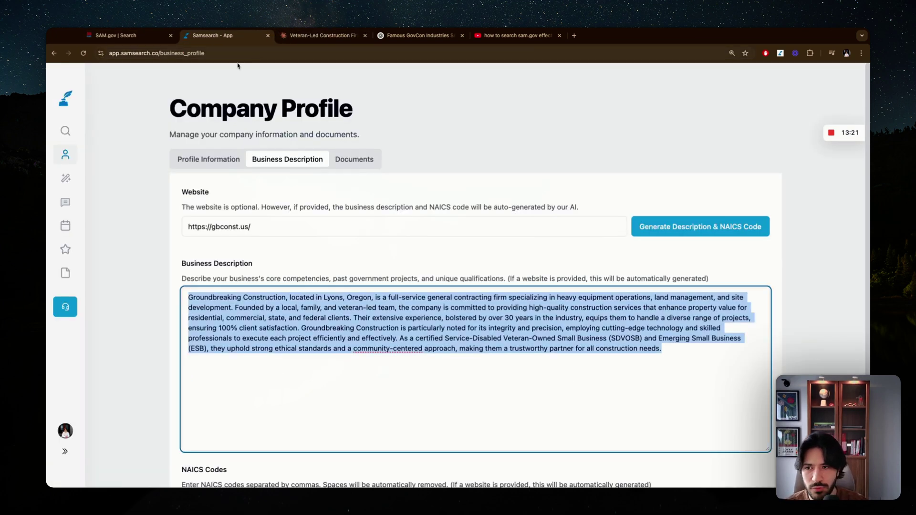
left_click(65, 104)
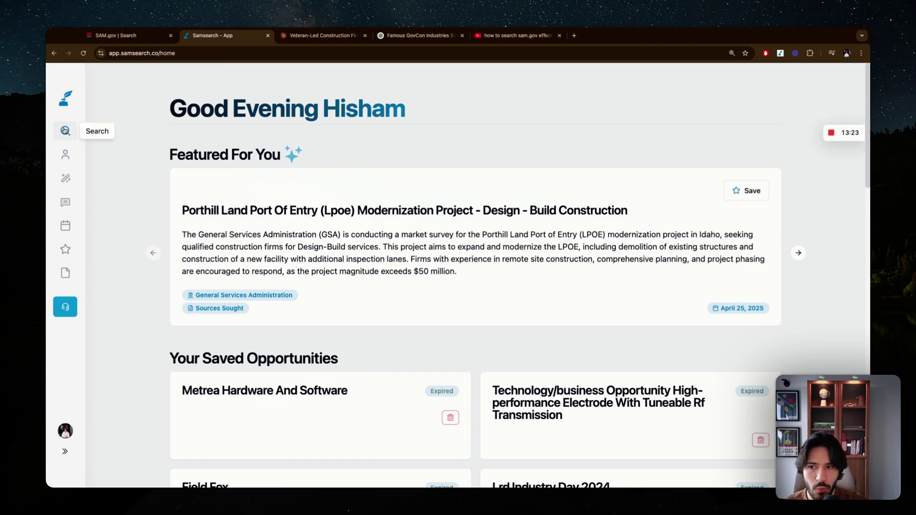
left_click(66, 133)
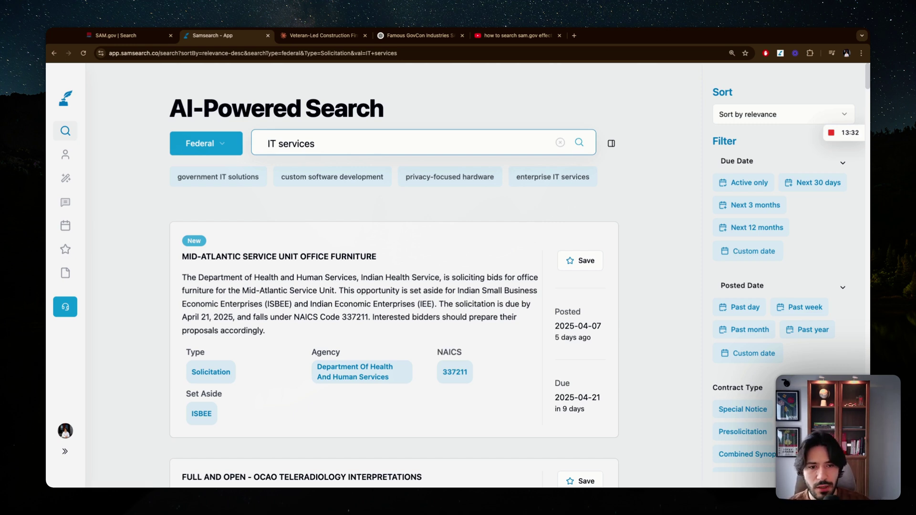
Search federal opportunities for "construction services in oklahoma" and limit the due date filter to Active only
key("alt+shift+Left")
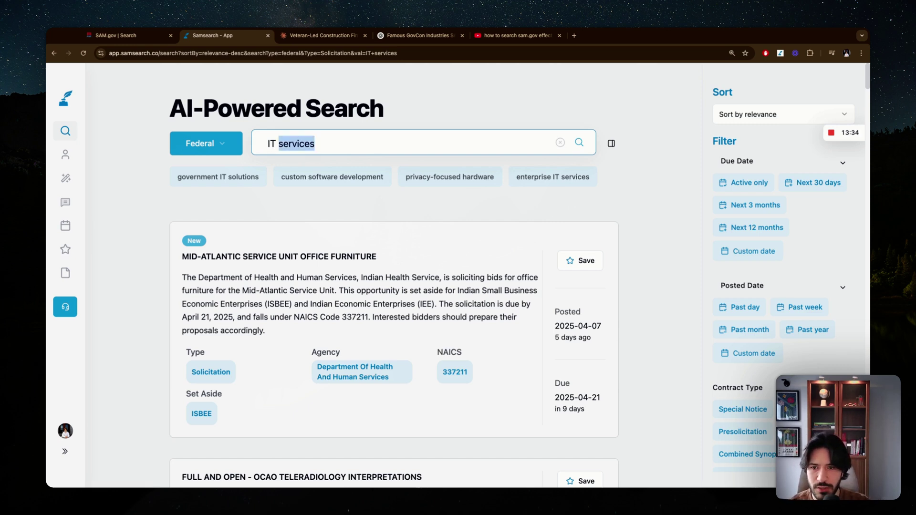
key("alt+shift+Left")
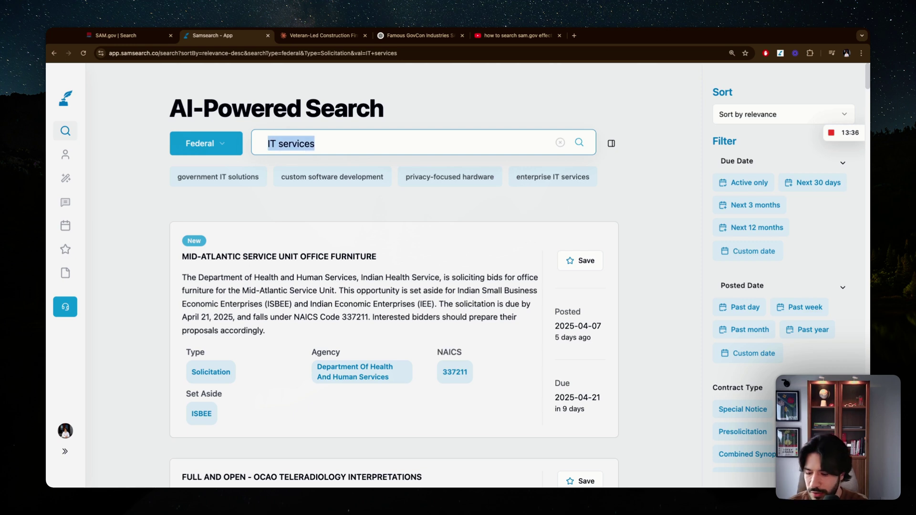
type("construction services in oklahoma")
key("Return")
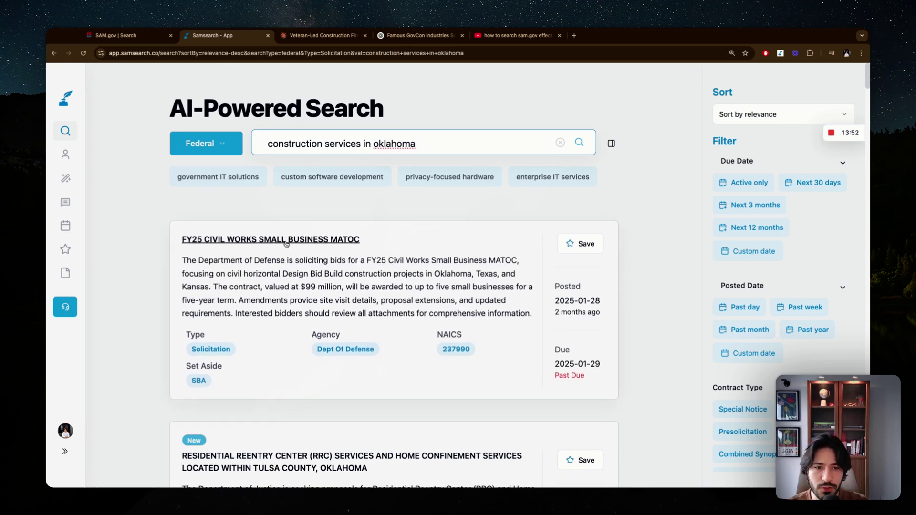
left_click(762, 186)
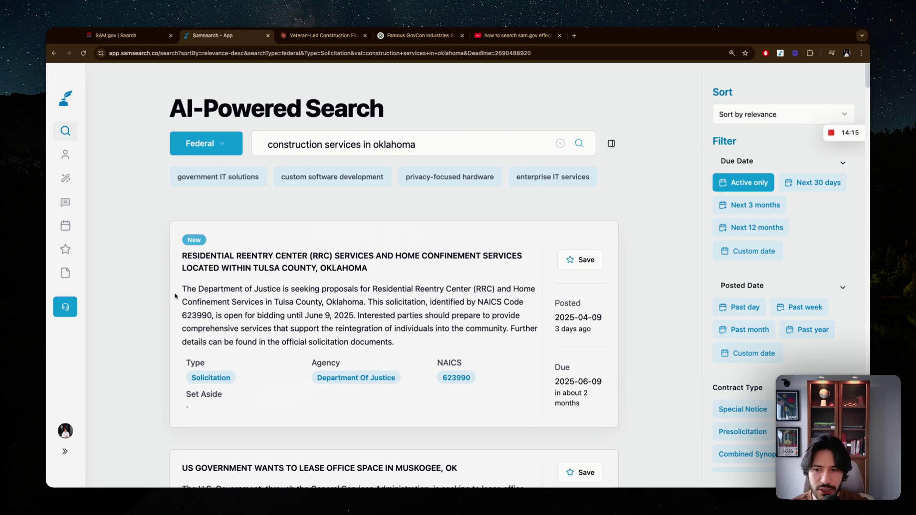
Read the summary of the Residential Reentry Center services solicitation in Tulsa County, Oklahoma, and save that opportunity
left_click_drag(179, 291, 238, 330)
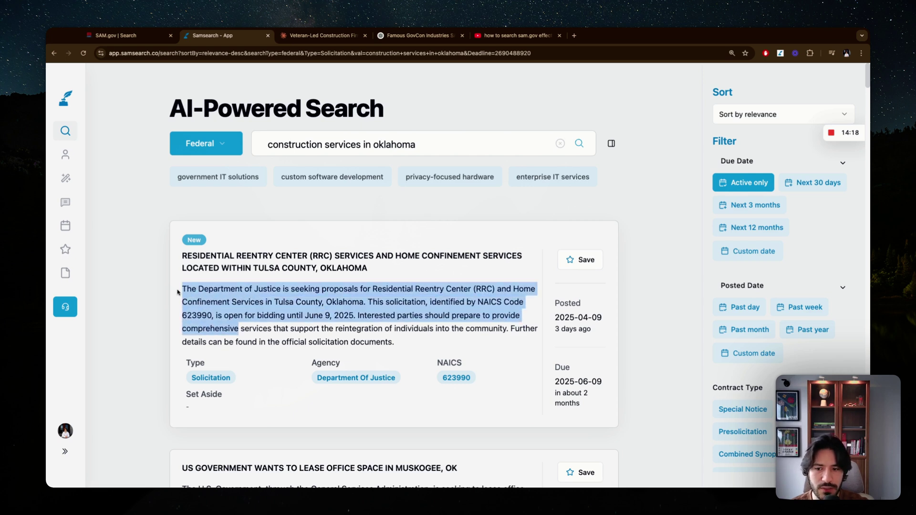
left_click_drag(177, 293, 395, 342)
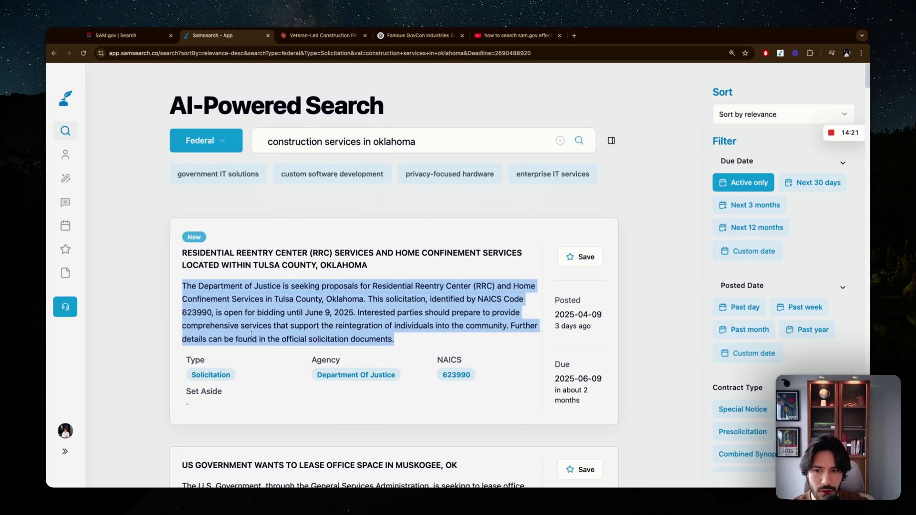
scroll(248, 293, "down", 1)
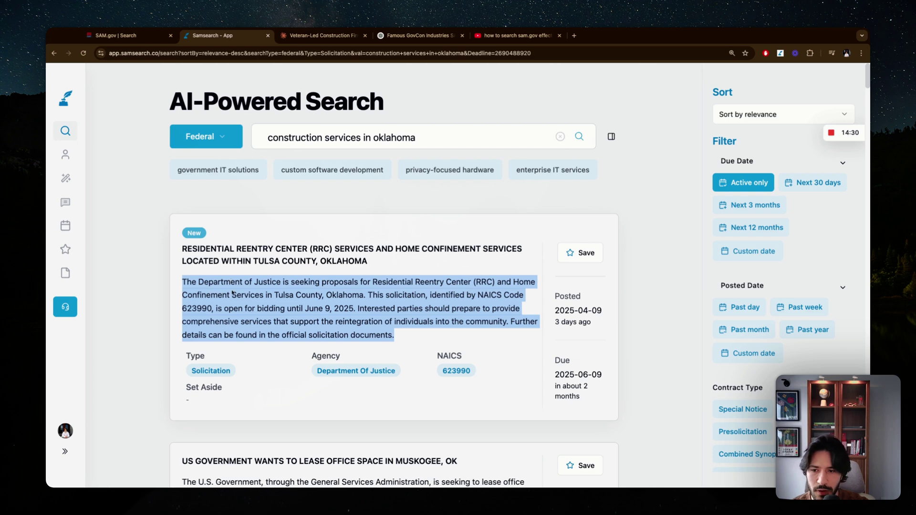
scroll(235, 309, "down", 2)
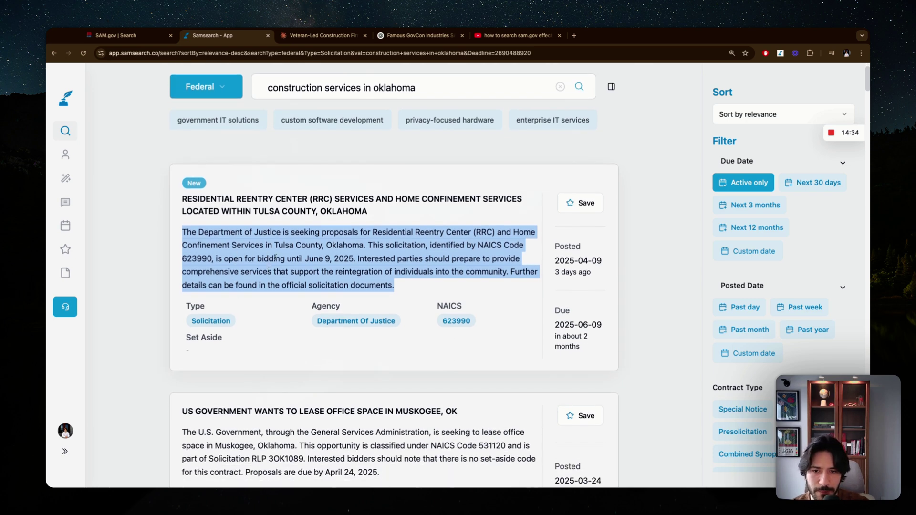
scroll(275, 258, "down", 1)
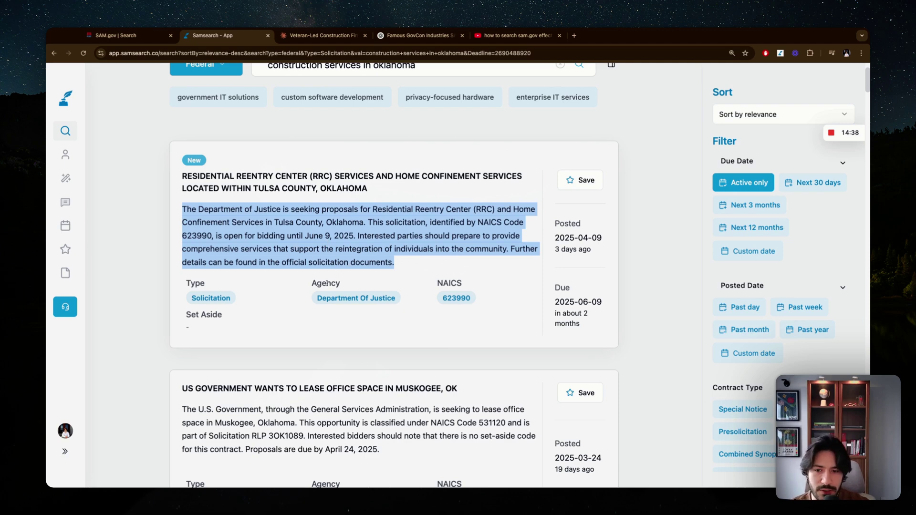
left_click(580, 180)
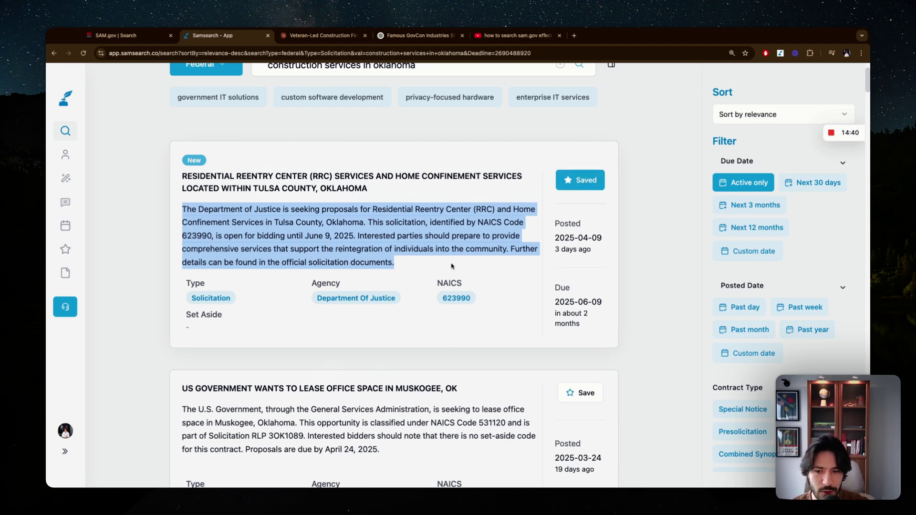
Browse the active federal results, open the Tulsa County Residential Reentry Center solicitation, and look through its details page
scroll(452, 266, "down", 8)
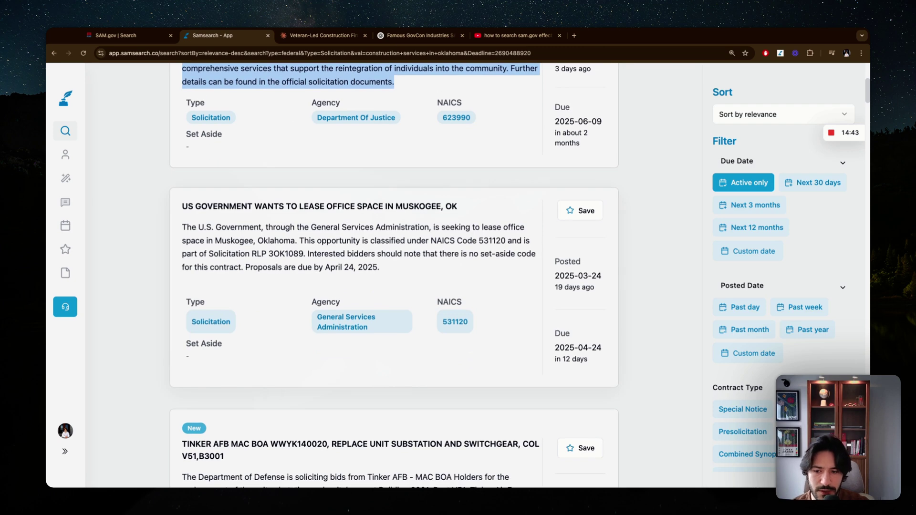
scroll(394, 274, "down", 7)
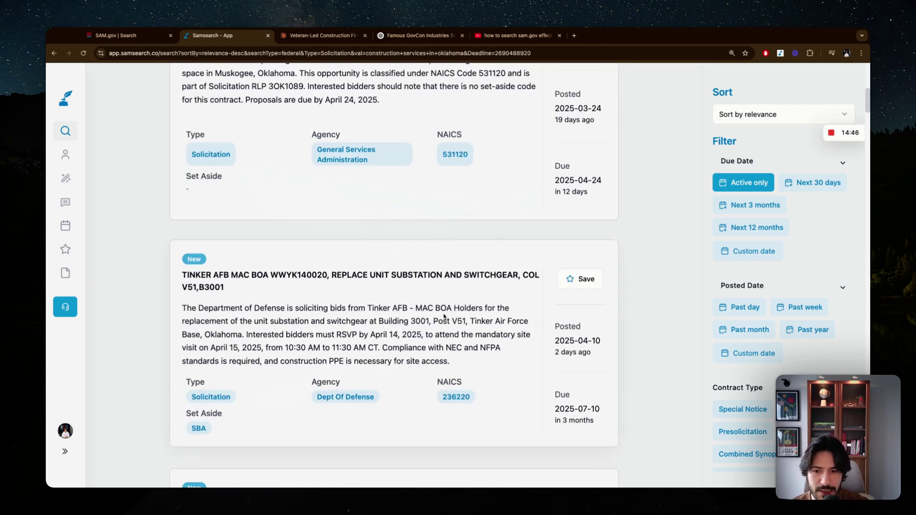
scroll(444, 316, "down", 4)
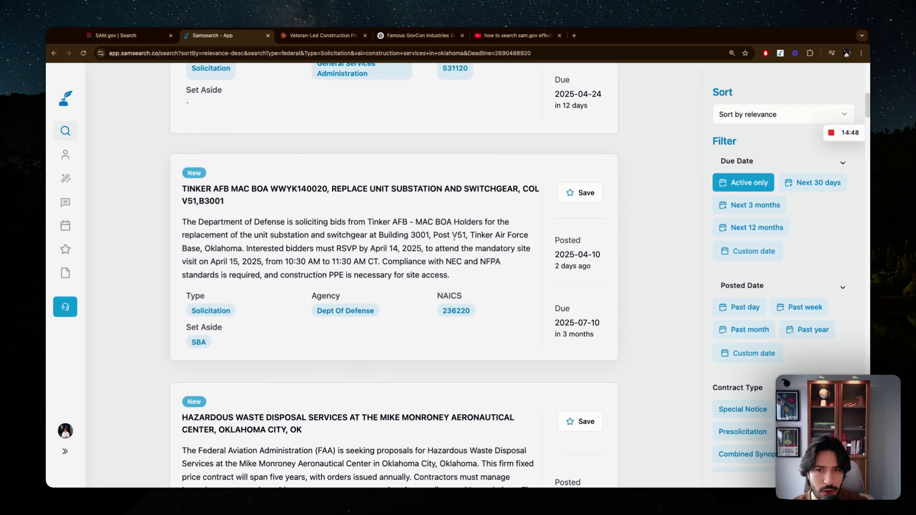
scroll(455, 236, "up", 20)
left_click(401, 233)
scroll(399, 260, "down", 20)
scroll(478, 272, "down", 2)
scroll(477, 272, "up", 20)
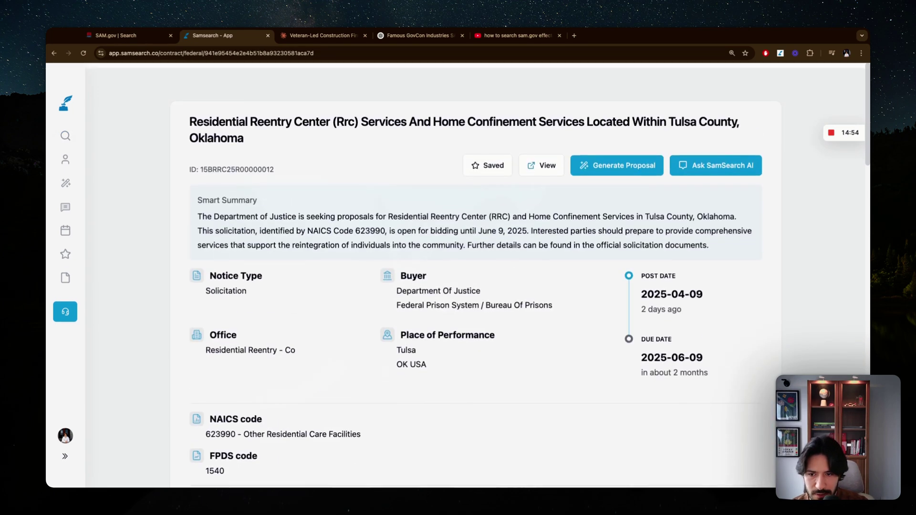
Download the solicitation's "Statement of Work - 2022" PDF attachment, open the downloaded file, and skim its first pages
scroll(458, 274, "down", 12)
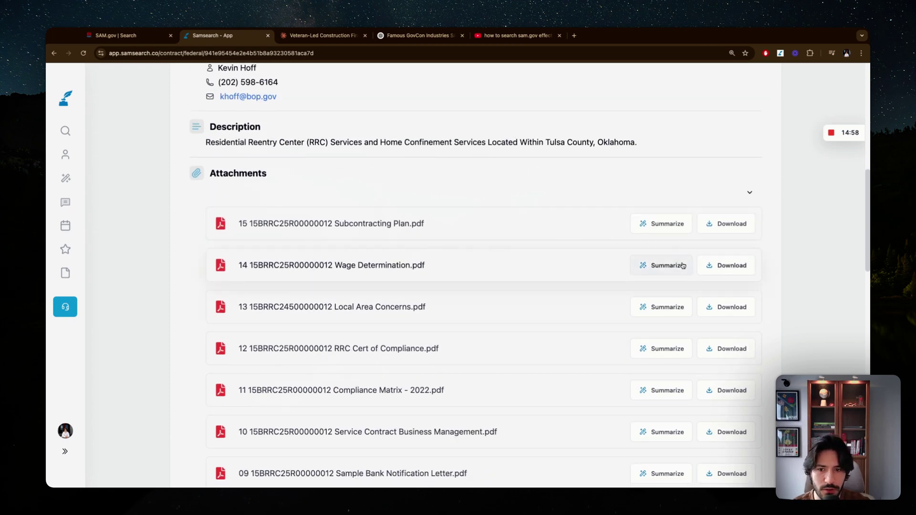
scroll(718, 377, "down", 6)
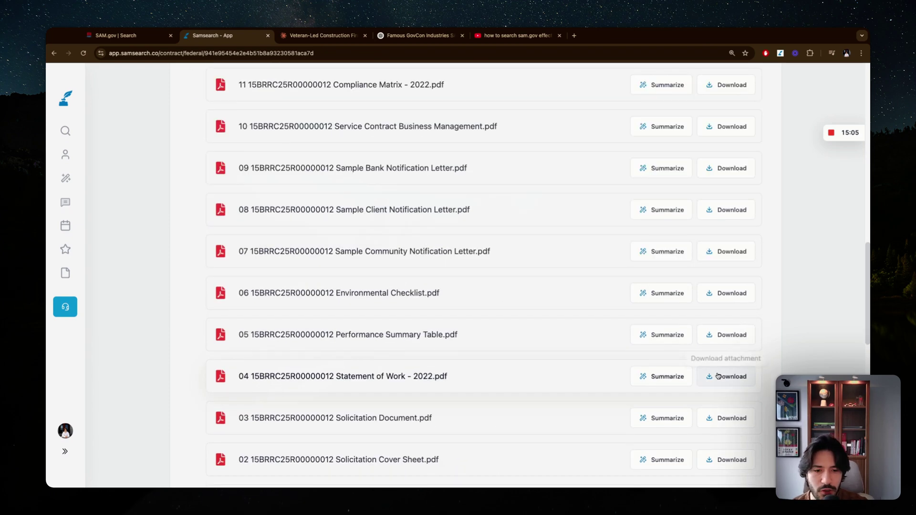
left_click(718, 376)
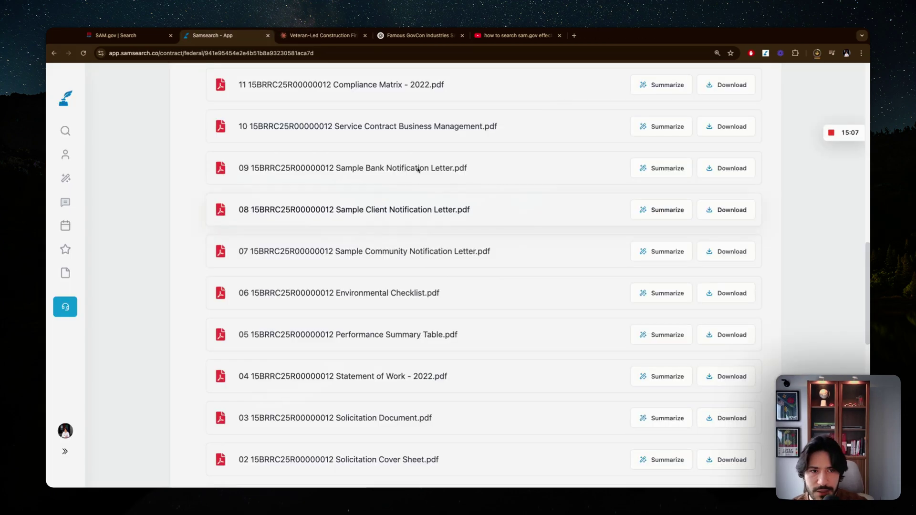
left_click(817, 53)
left_click(772, 75)
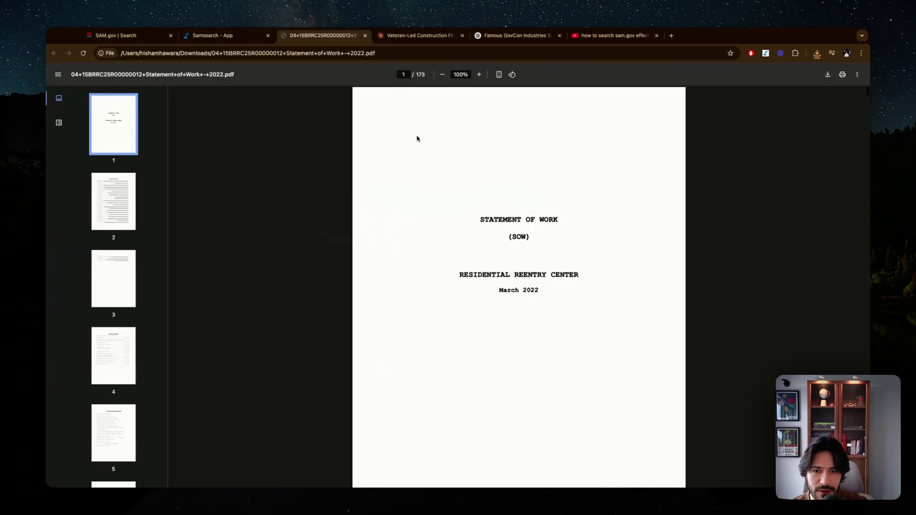
scroll(417, 138, "down", 15)
scroll(417, 138, "down", 10)
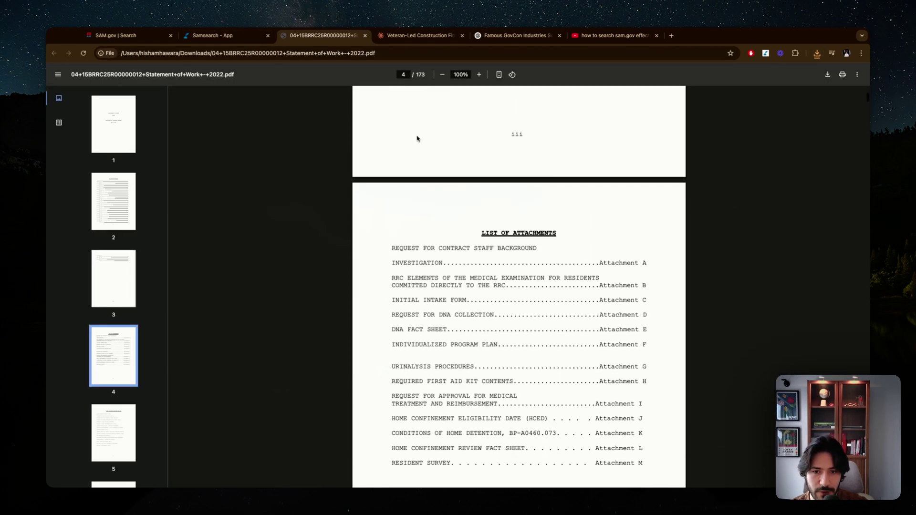
Switch back to Samsearch, generate an AI summary of the "Solicitation Document" attachment, and read its submission requirements and evaluation criteria
left_click(212, 35)
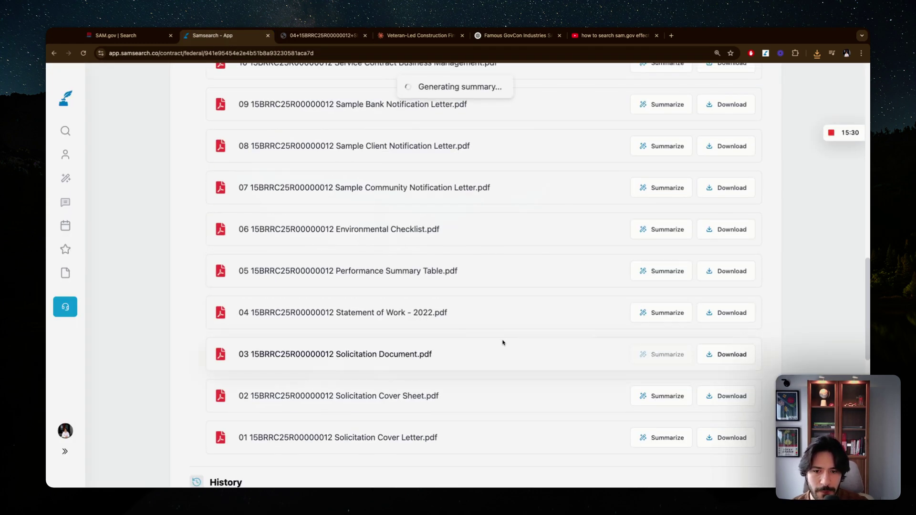
scroll(503, 343, "up", 3)
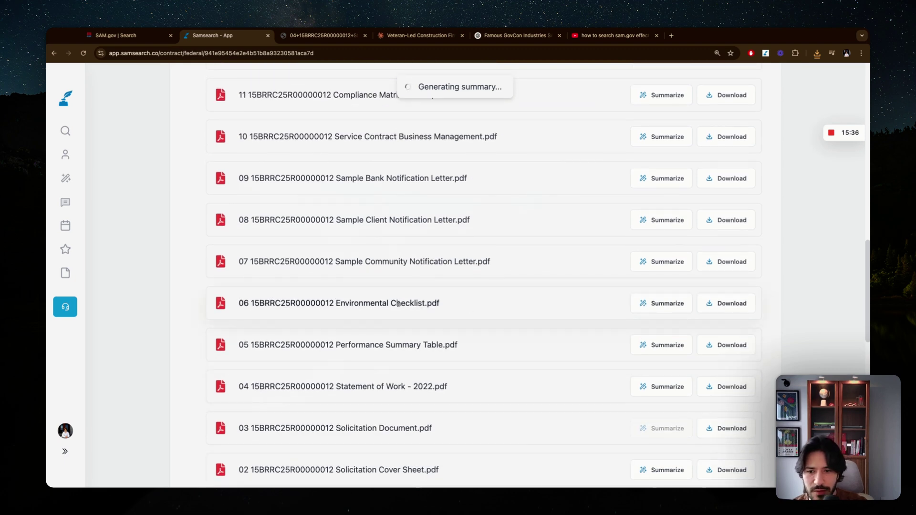
scroll(268, 304, "up", 3)
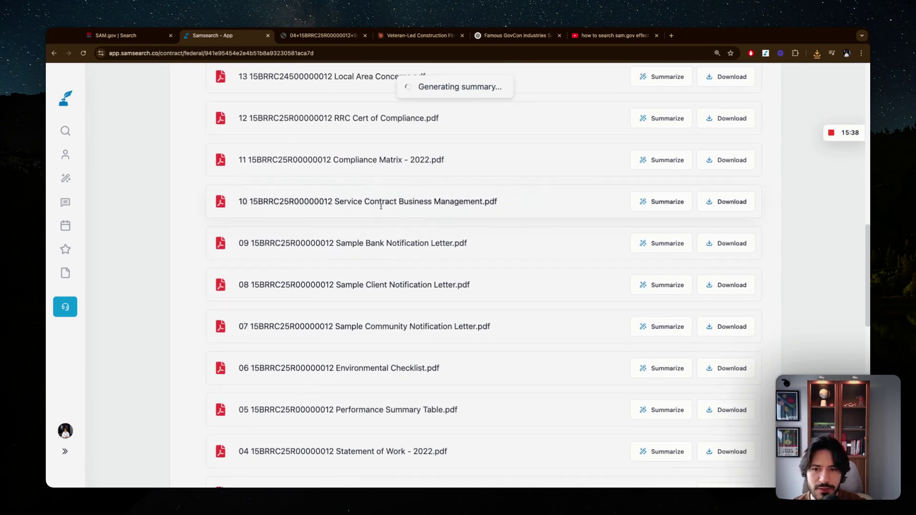
scroll(334, 243, "down", 4)
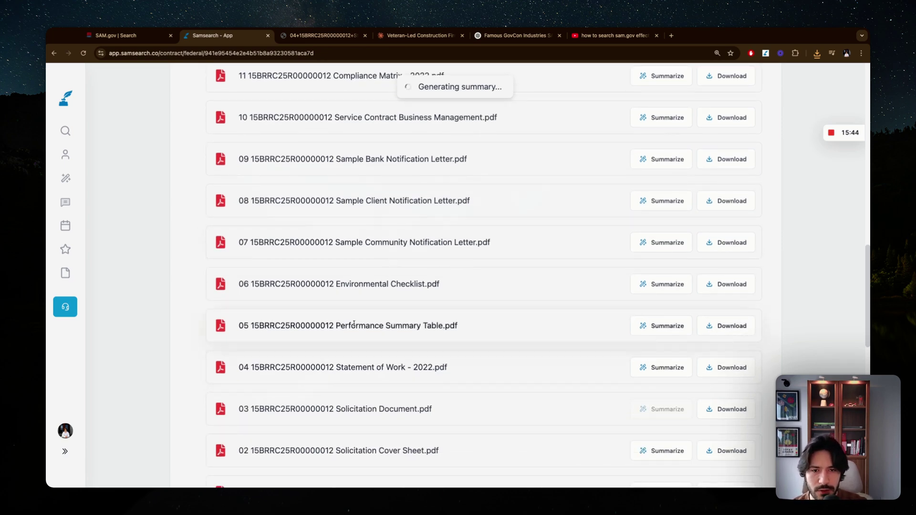
scroll(354, 324, "down", 10)
scroll(320, 310, "down", 7)
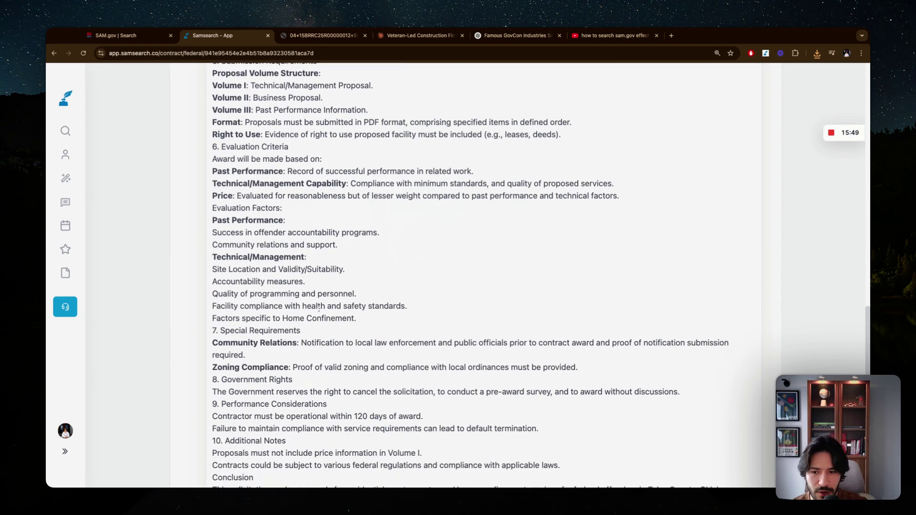
scroll(330, 311, "down", 1)
scroll(313, 336, "down", 1)
scroll(297, 188, "up", 3)
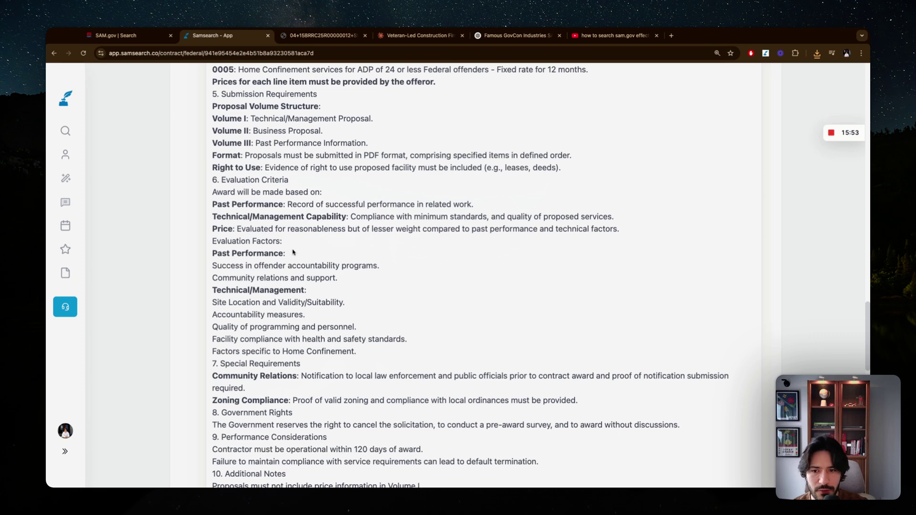
scroll(293, 252, "down", 5)
scroll(477, 267, "up", 15)
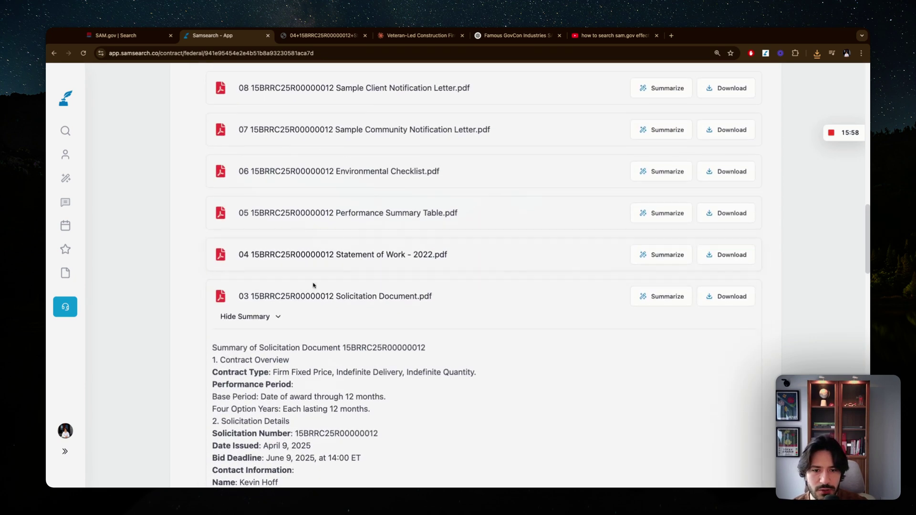
Open the SamSearch AI chat for this opportunity and look over the contract details and attachments while it analyzes
scroll(499, 245, "up", 20)
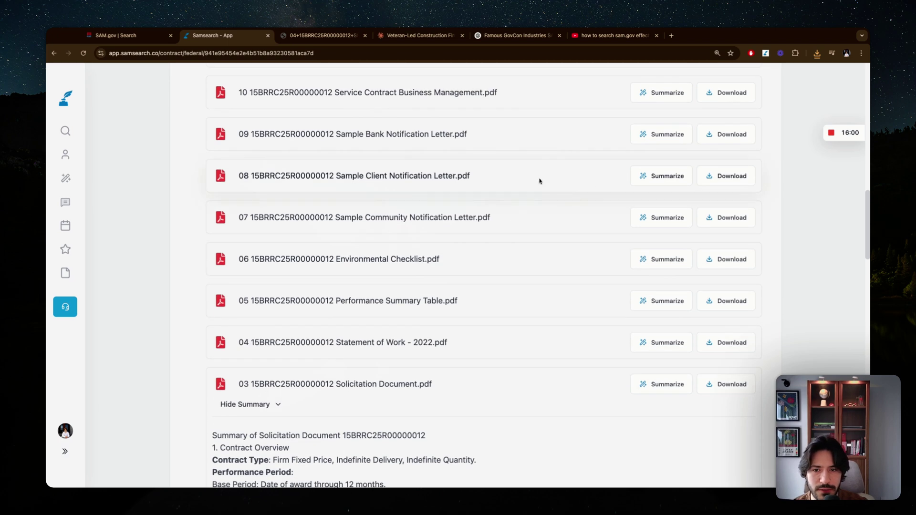
left_click(716, 164)
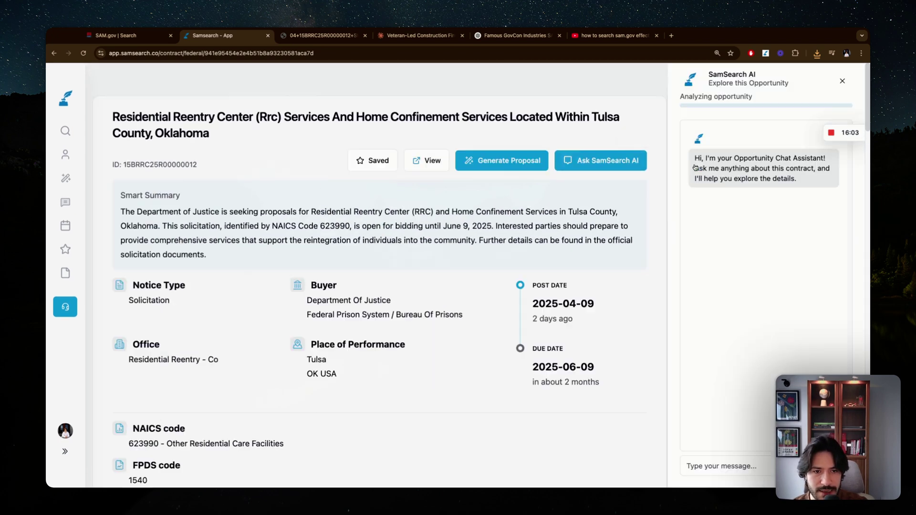
scroll(509, 349, "down", 5)
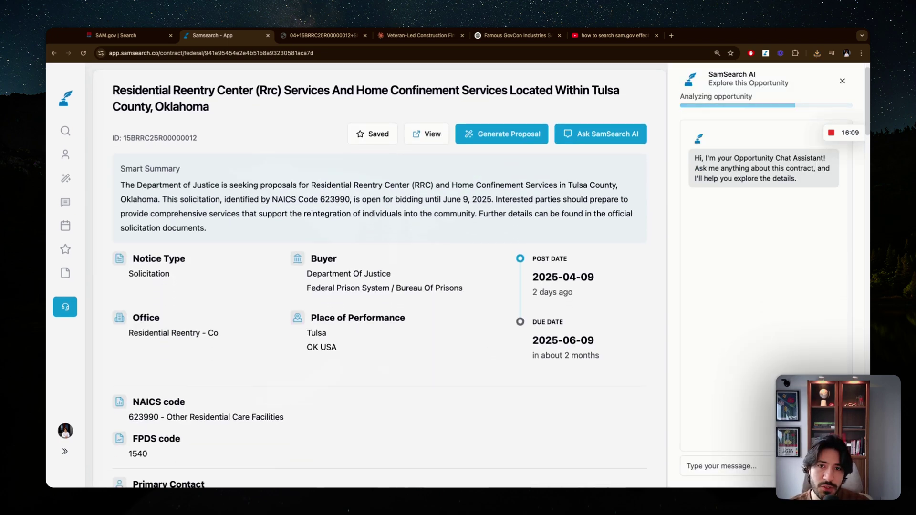
scroll(509, 349, "down", 2)
scroll(510, 348, "up", 4)
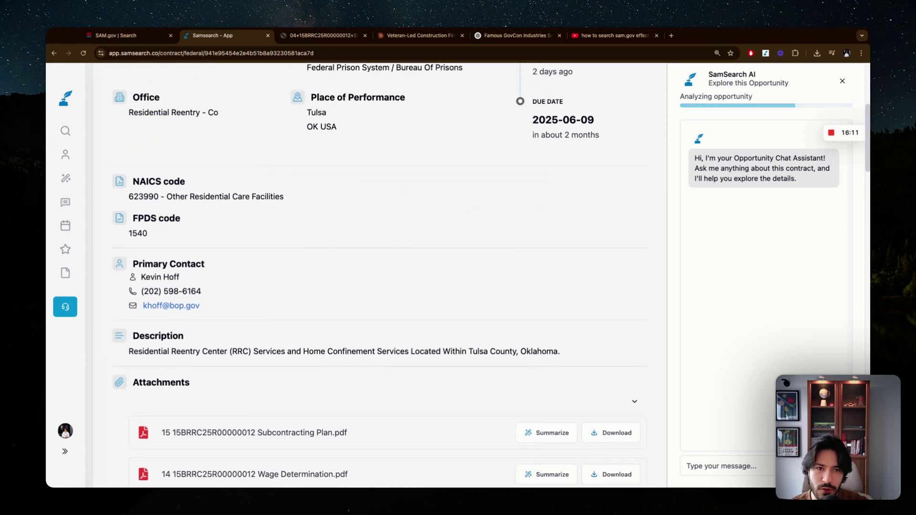
scroll(510, 349, "down", 7)
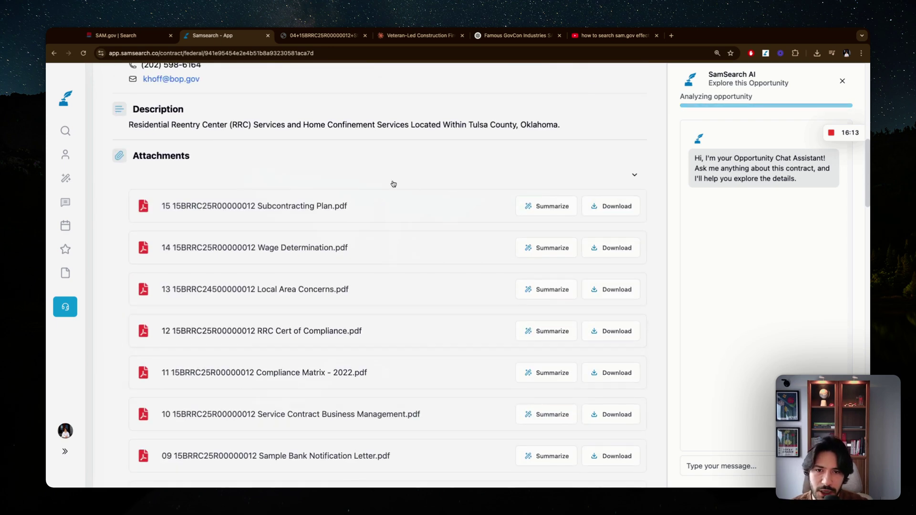
scroll(424, 311, "down", 6)
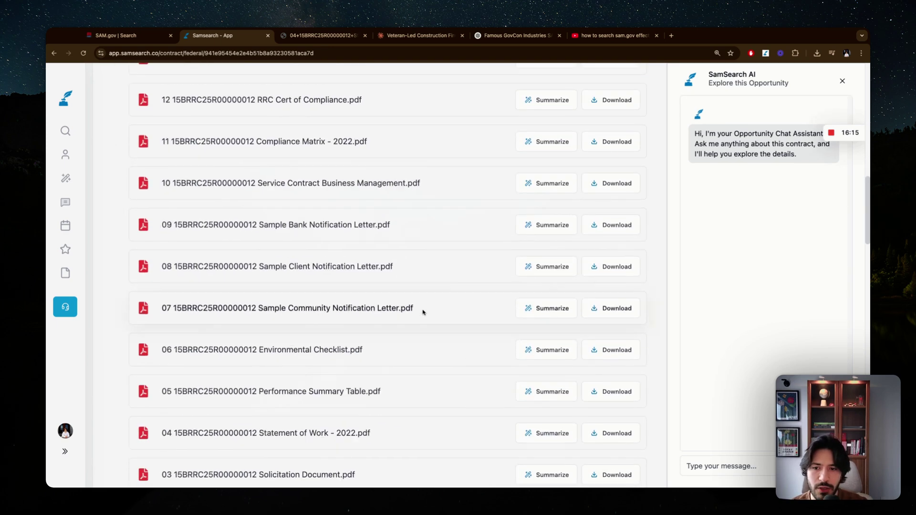
Ask SamSearch AI to "summarize this opportunity for me and break down the statement of work in simple terms"
left_click(760, 472)
type("summarize this opportunity")
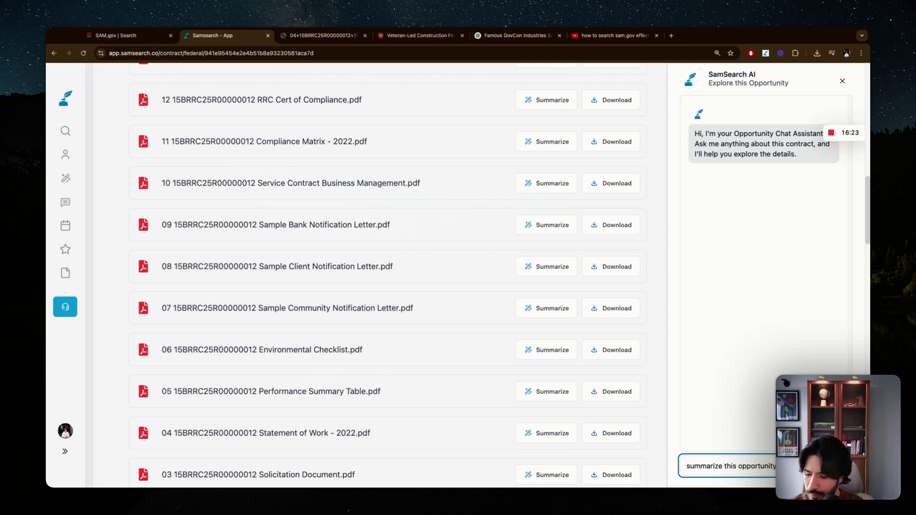
type(" for me and break")
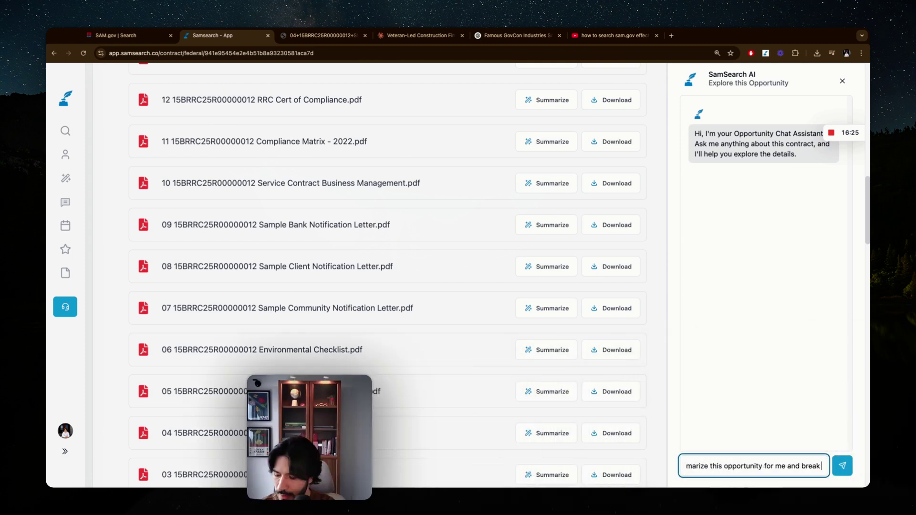
type(" down the statement of work ")
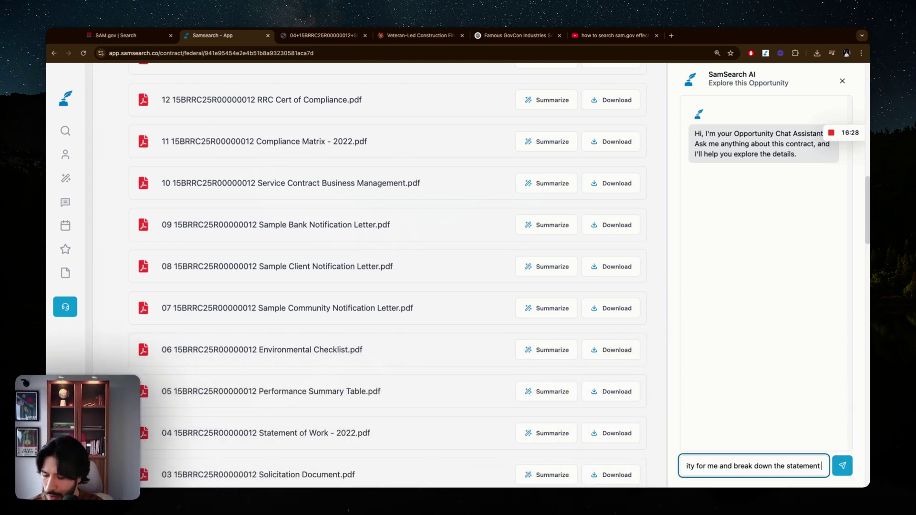
type("in simple terms")
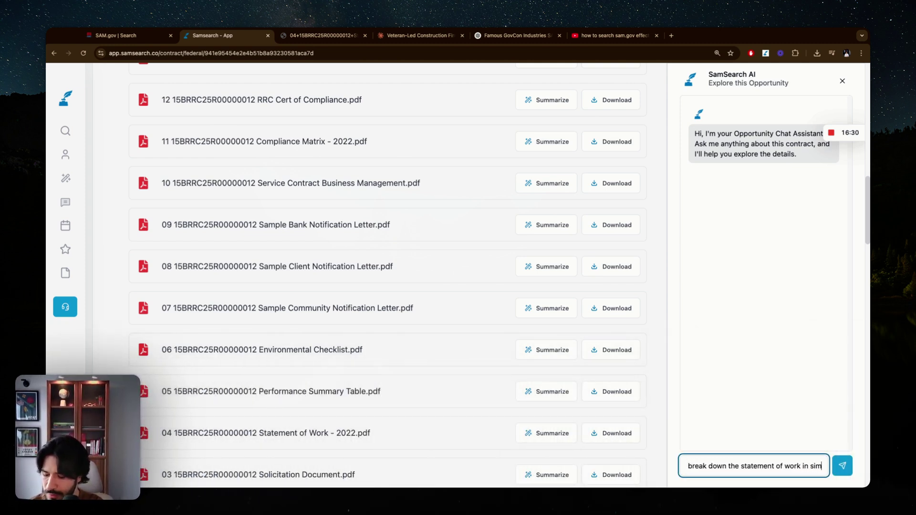
key("Return")
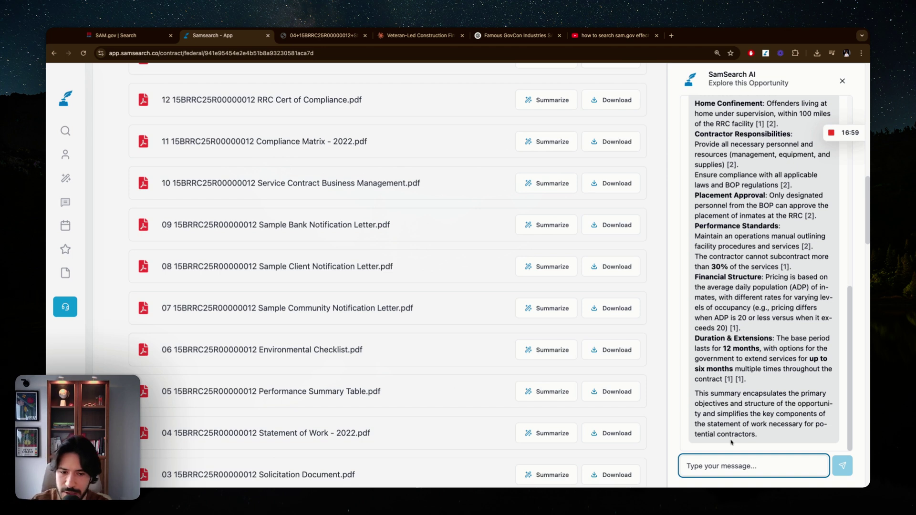
Ask SamSearch AI to give more details about the pricing structure and read its answer
type("give me ")
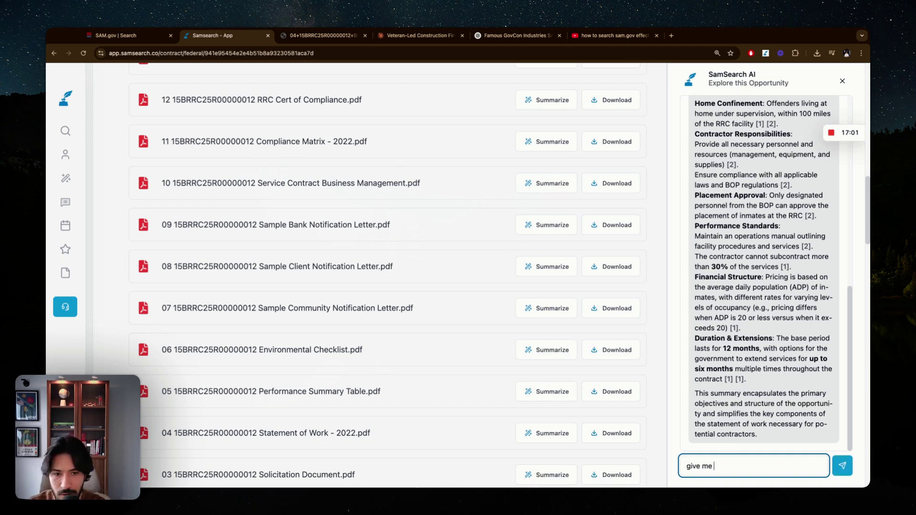
type("more details about the ")
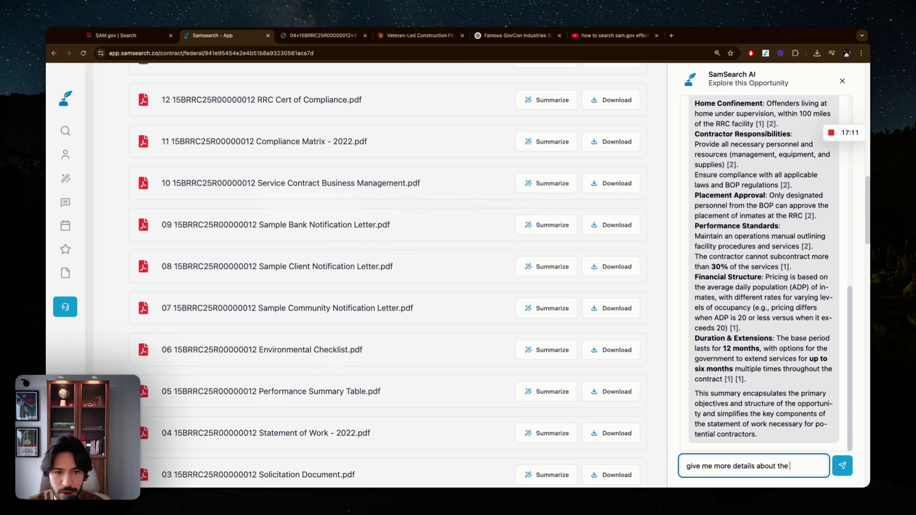
type("pricing strucuture")
key("Return")
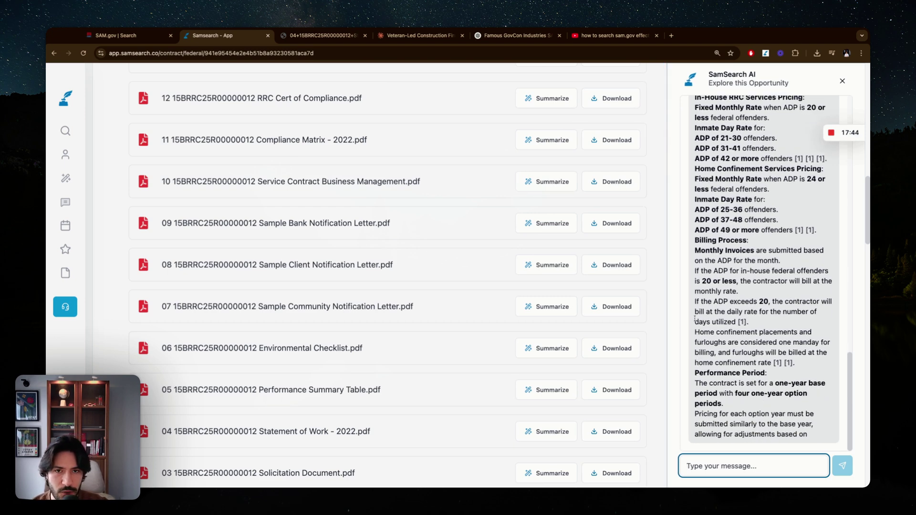
scroll(615, 330, "down", 1)
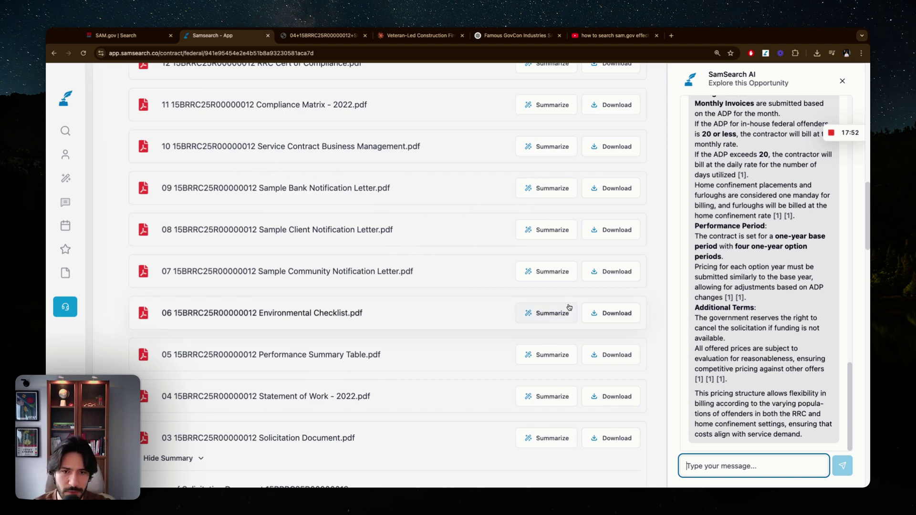
Return to the AI-Powered Search page and switch the "construction services in oklahoma" search from Federal to State opportunities
scroll(568, 308, "up", 15)
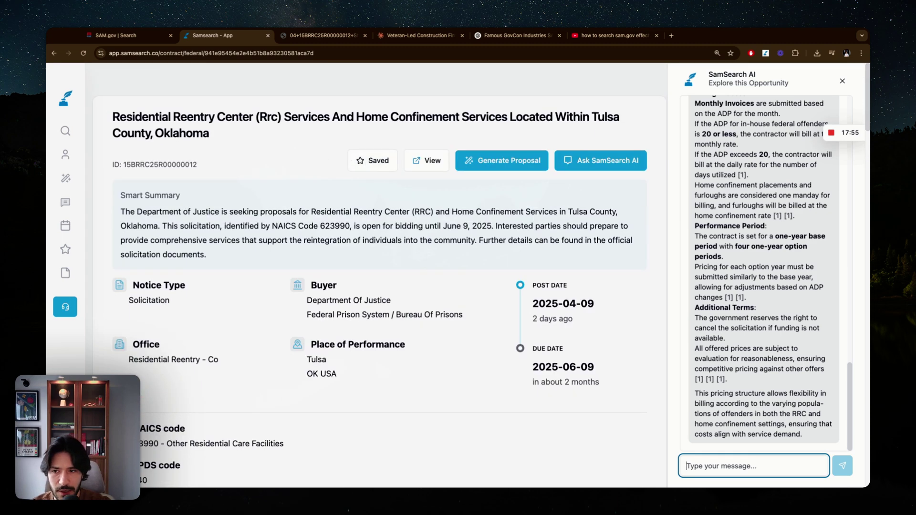
left_click(66, 131)
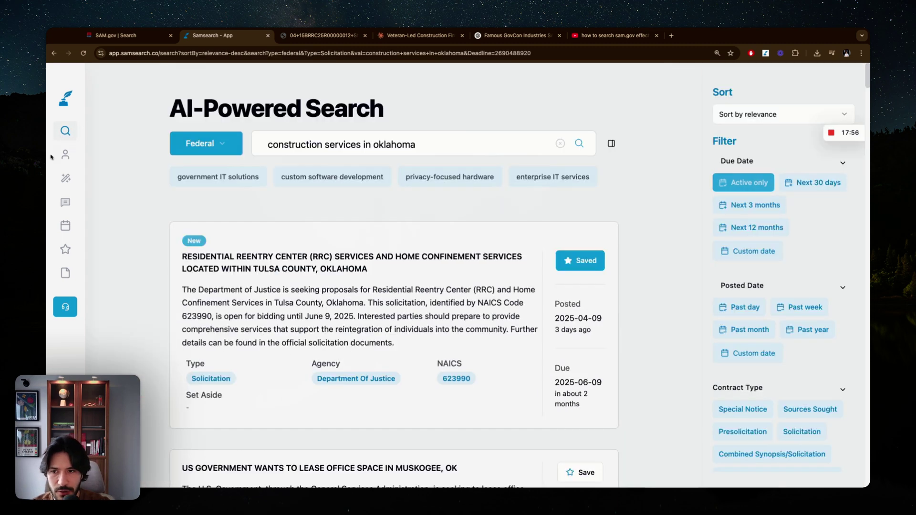
left_click(209, 146)
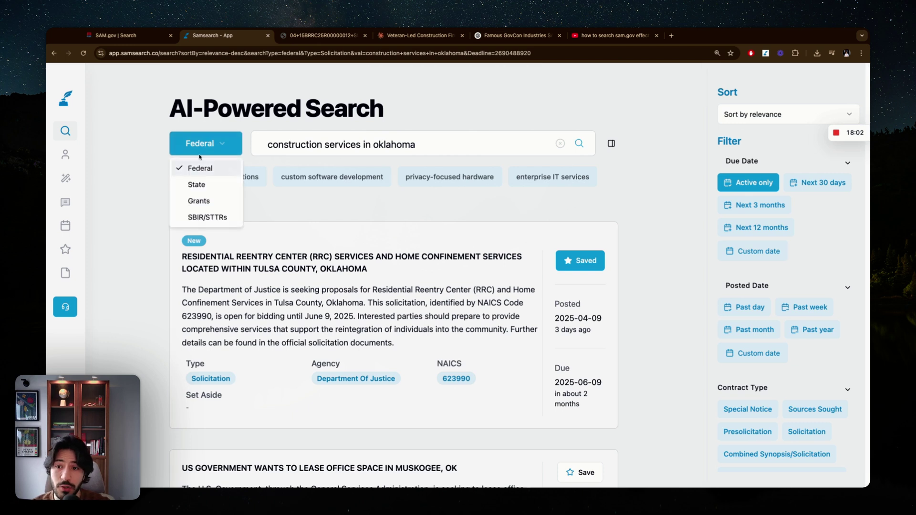
left_click(194, 185)
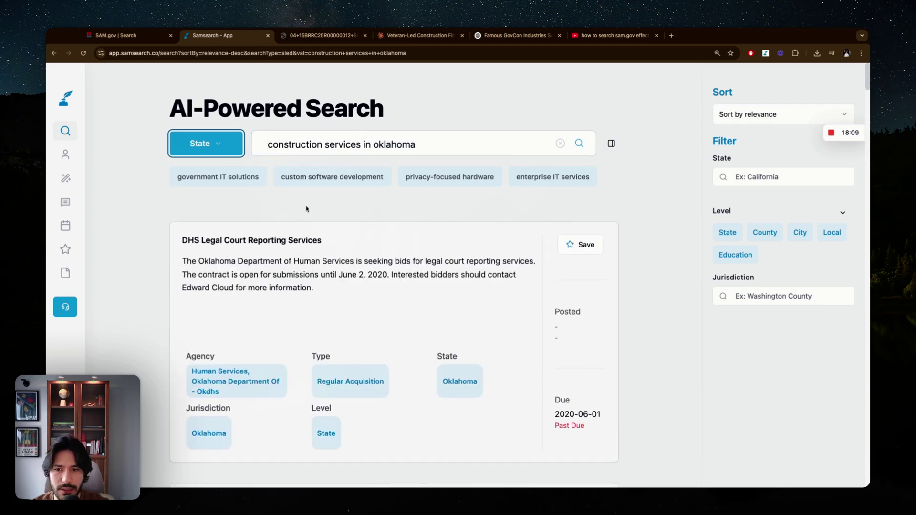
Look through the State opportunities for "construction services in oklahoma" and check the State filter
scroll(325, 207, "down", 15)
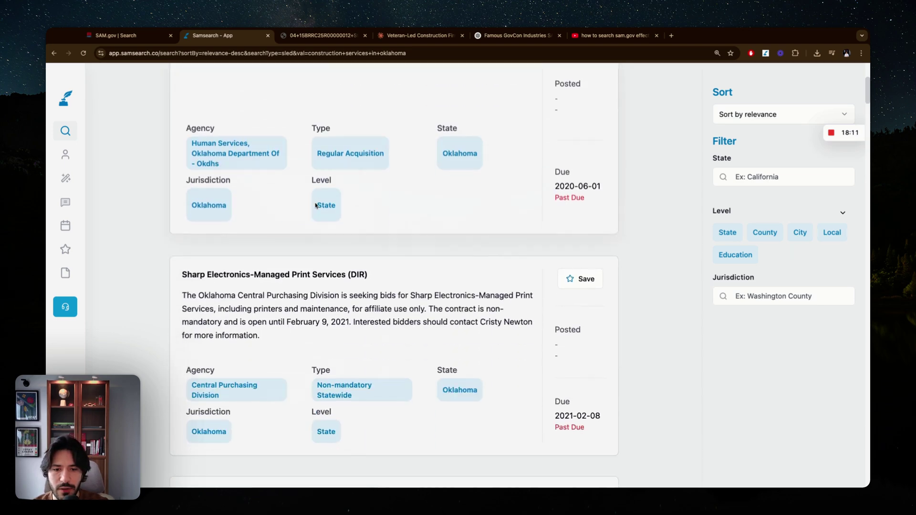
scroll(315, 205, "down", 4)
scroll(286, 186, "up", 2)
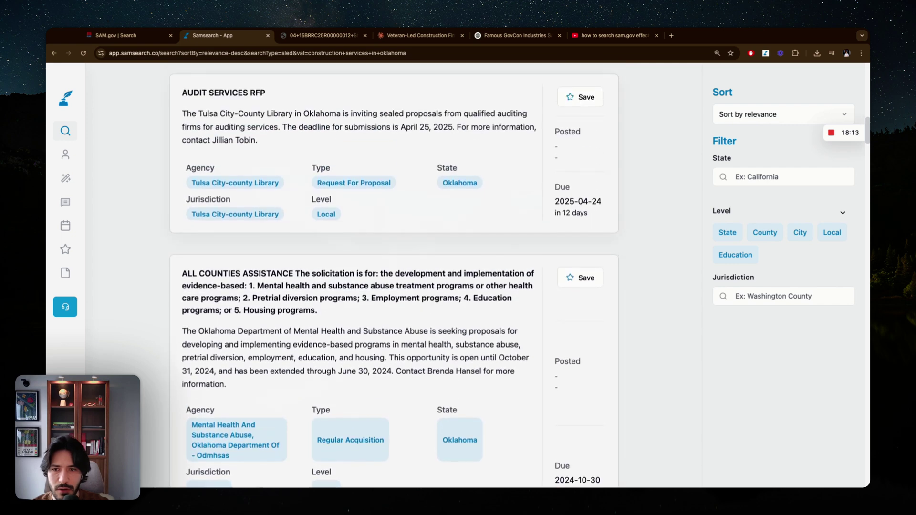
left_click(753, 176)
left_click(639, 169)
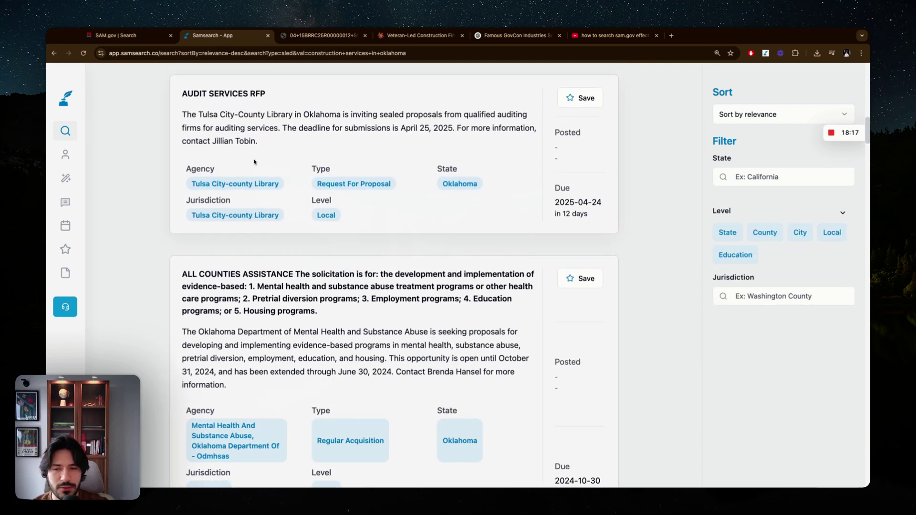
Switch the "construction services in oklahoma" search from State back to Federal opportunities
scroll(254, 163, "up", 5)
left_click(201, 144)
left_click(200, 167)
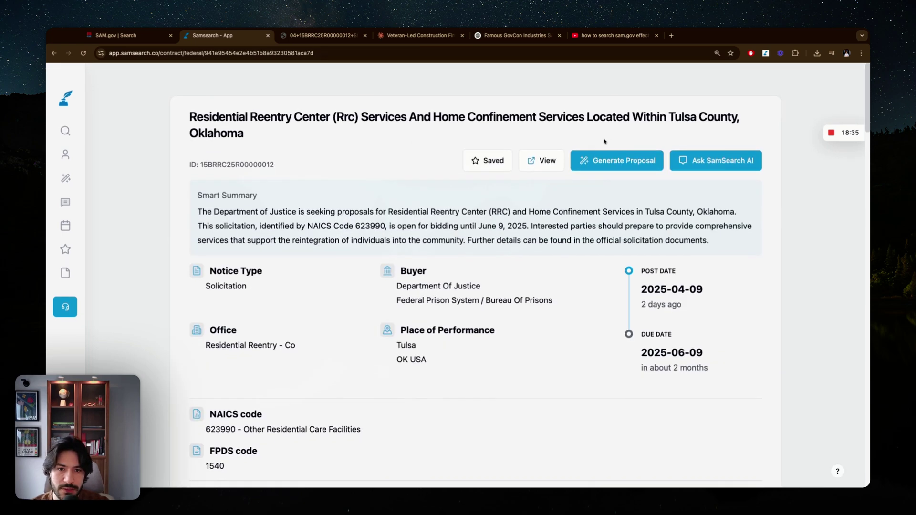
Start generating a proposal for the Tulsa County Residential Reentry Center solicitation and review the attachments and company documents offered for the outline
left_click(605, 164)
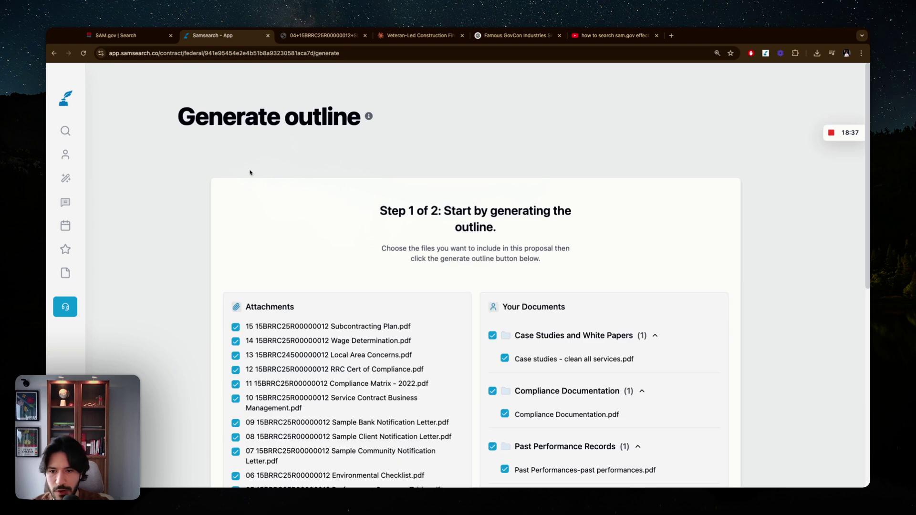
scroll(175, 191, "down", 3)
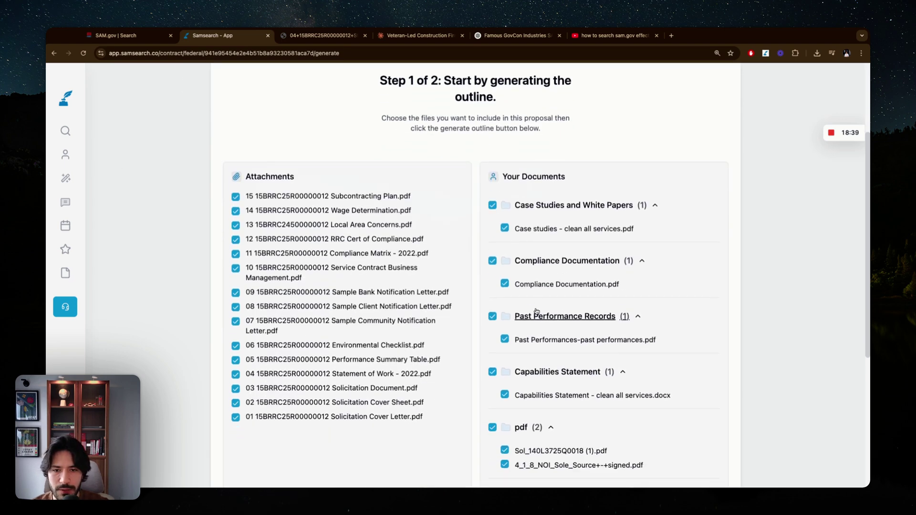
scroll(537, 317, "down", 1)
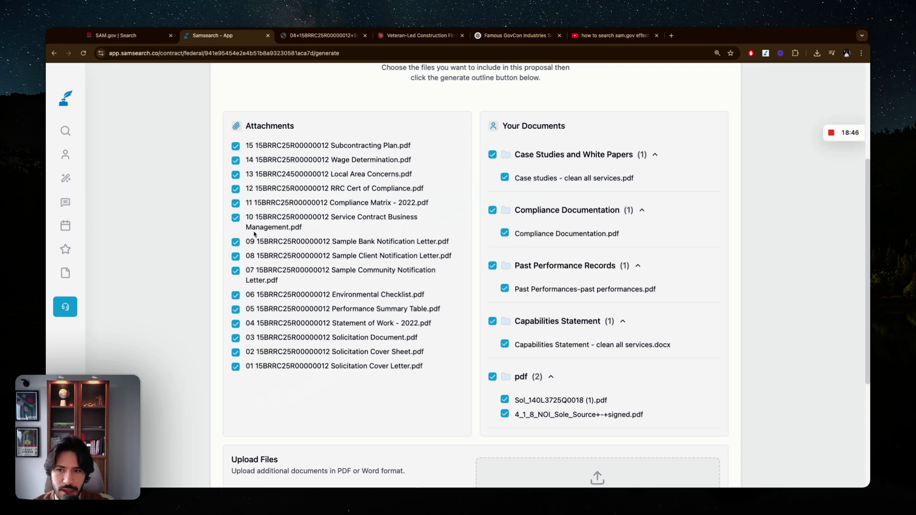
Exclude the Subcontracting Plan, Wage Determination, Local Area Concerns, Solicitation Document, Solicitation Cover Sheet and Solicitation Cover Letter attachments from the proposal outline
left_click(236, 146)
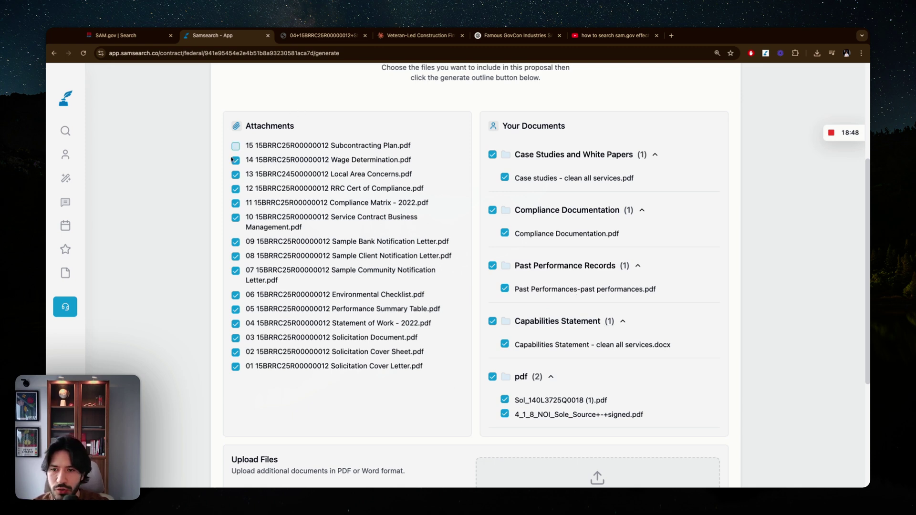
left_click(236, 160)
left_click(236, 175)
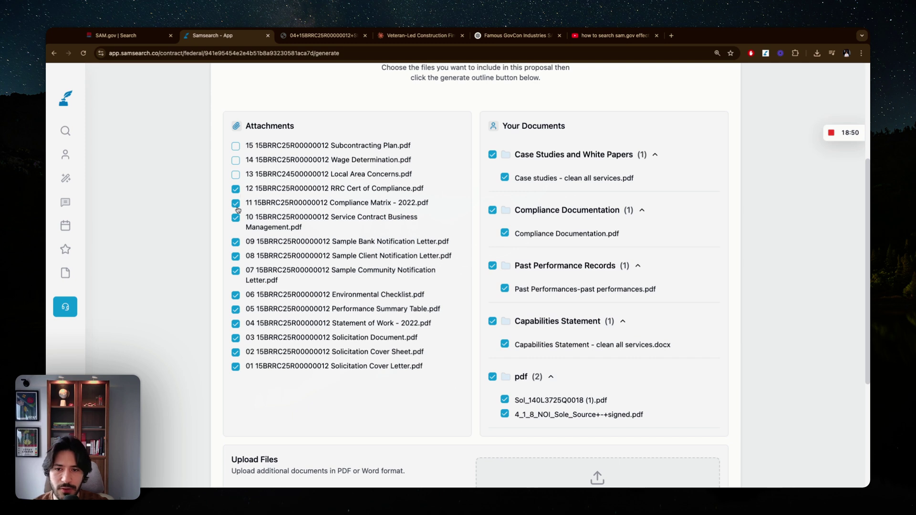
scroll(238, 222, "down", 1)
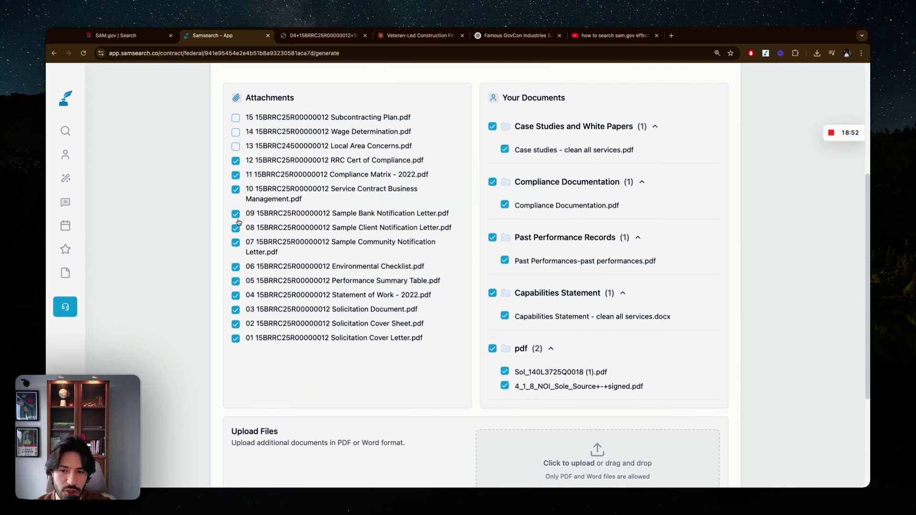
left_click(235, 339)
left_click(235, 323)
left_click(236, 310)
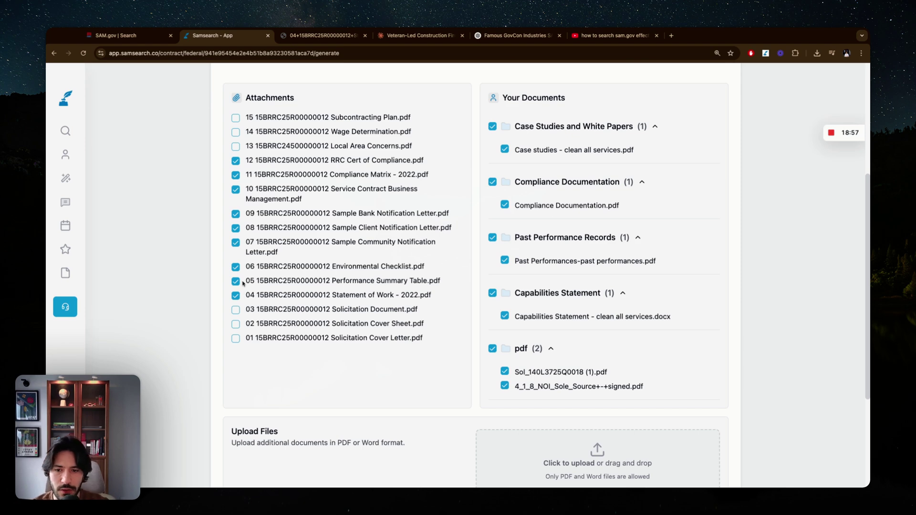
Leave the proposal outline without generating it and return to the AI-Powered Search page
scroll(219, 267, "up", 5)
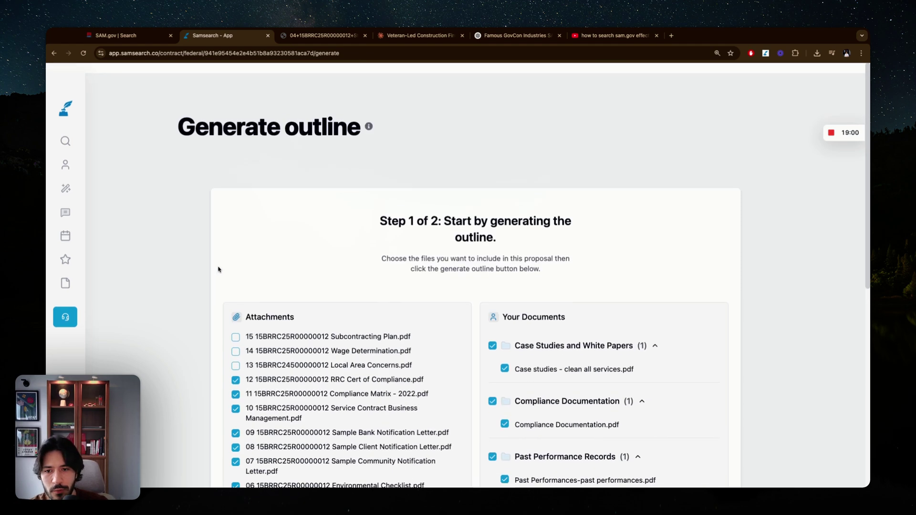
left_click(64, 130)
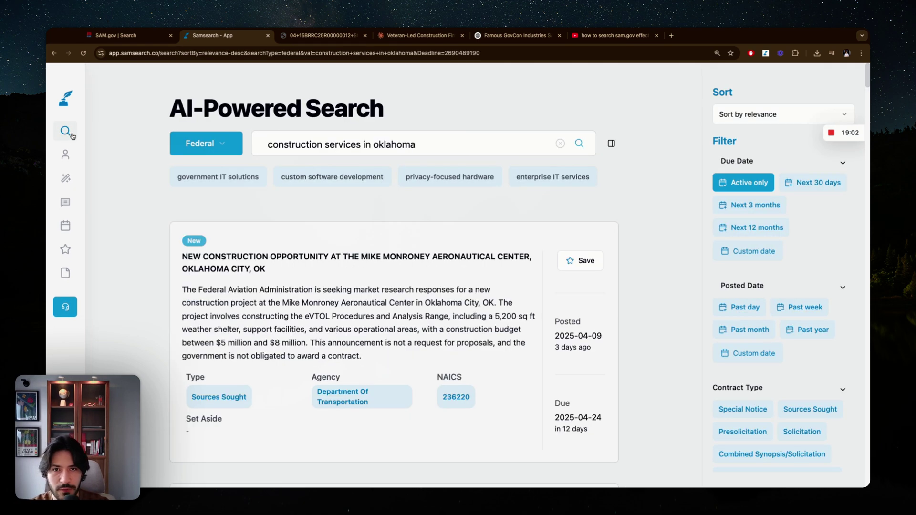